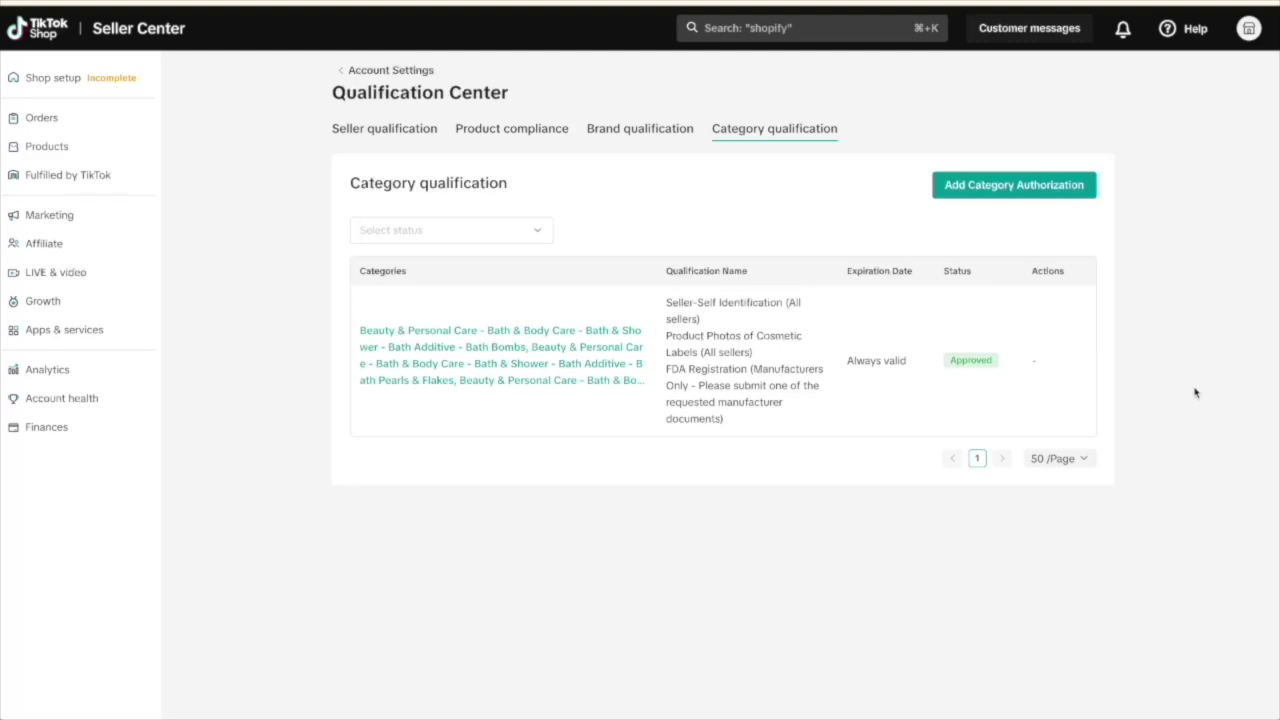
Step: From shop setup, add products by syncing with an online store and start installing the TikTok for Shopify App
left_click(65, 88)
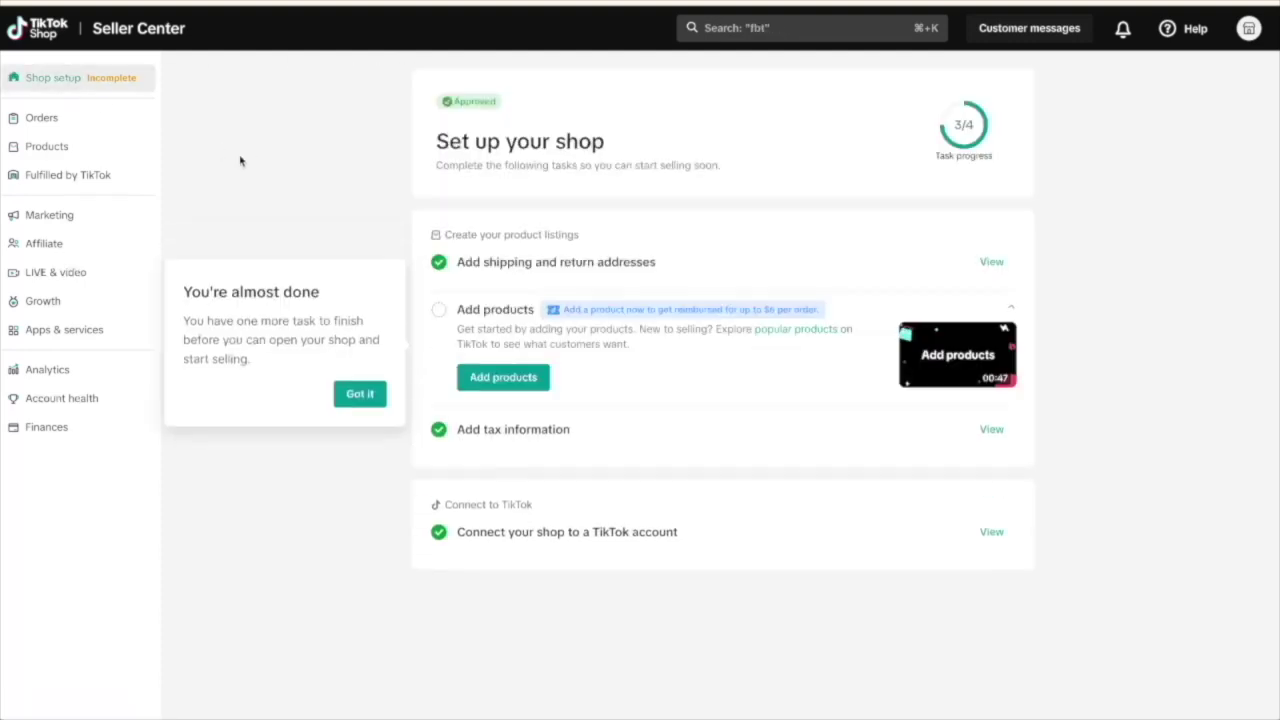
left_click(538, 384)
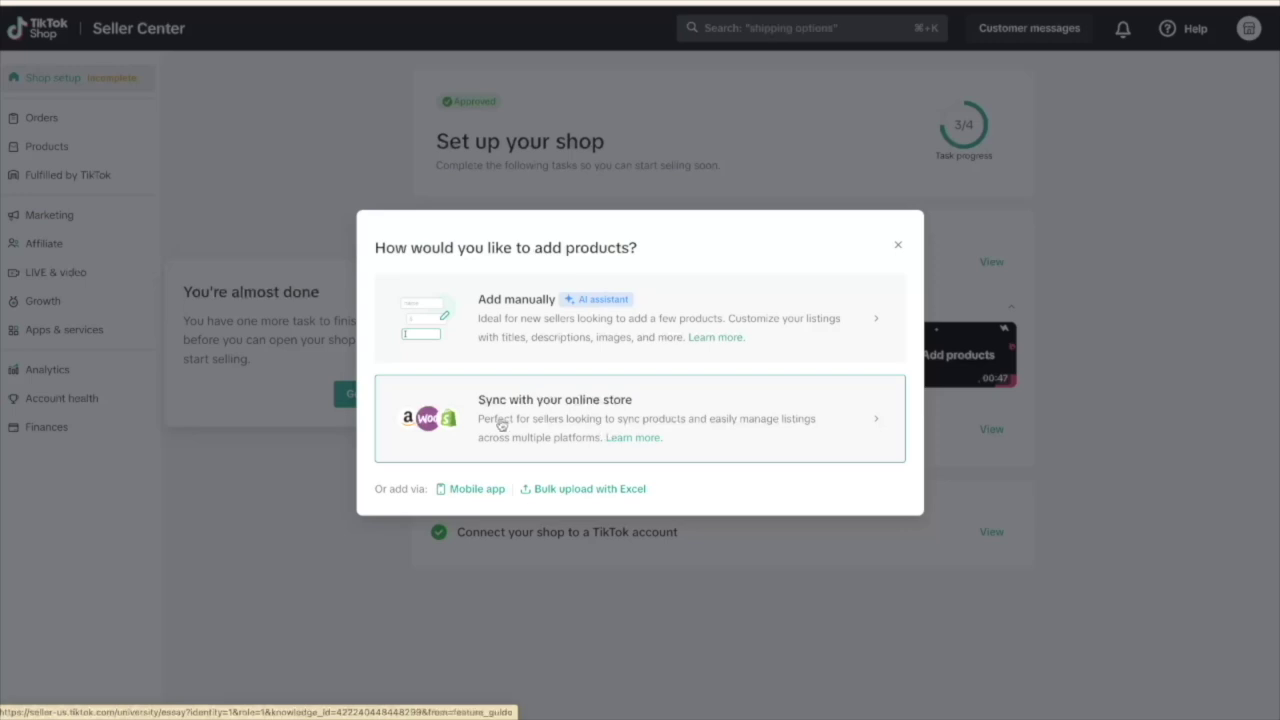
left_click(703, 440)
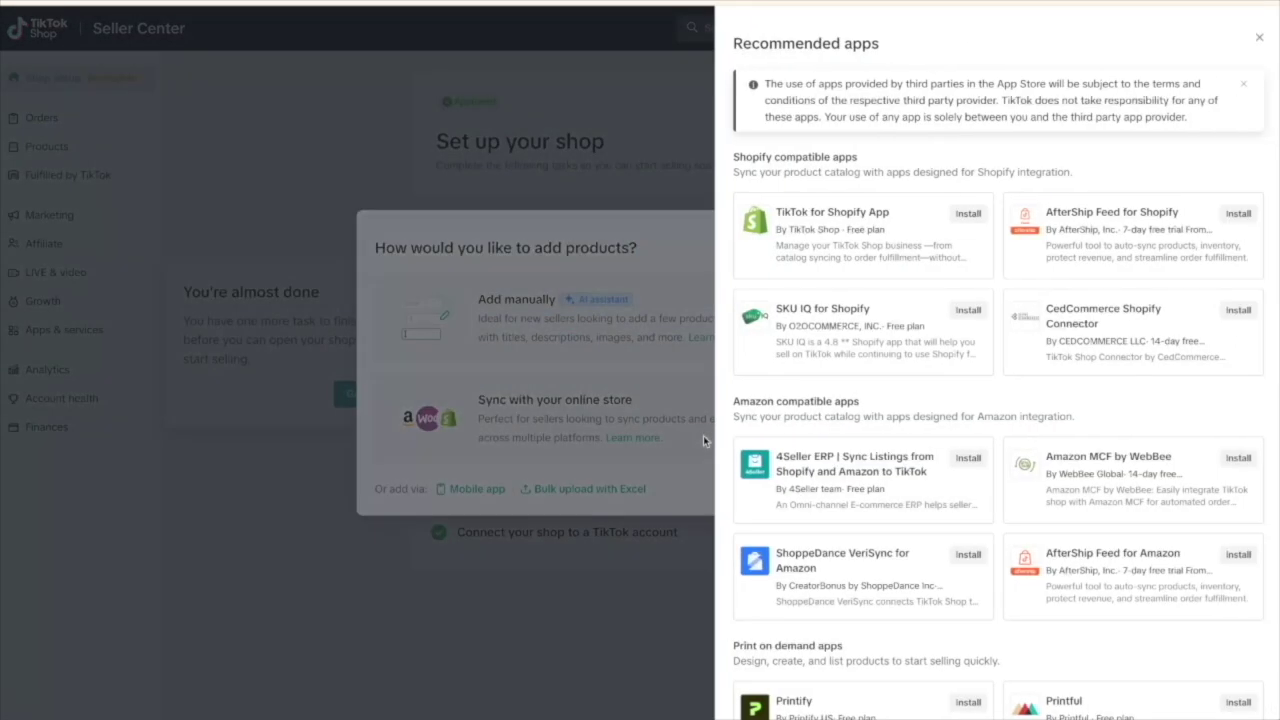
left_click(884, 257)
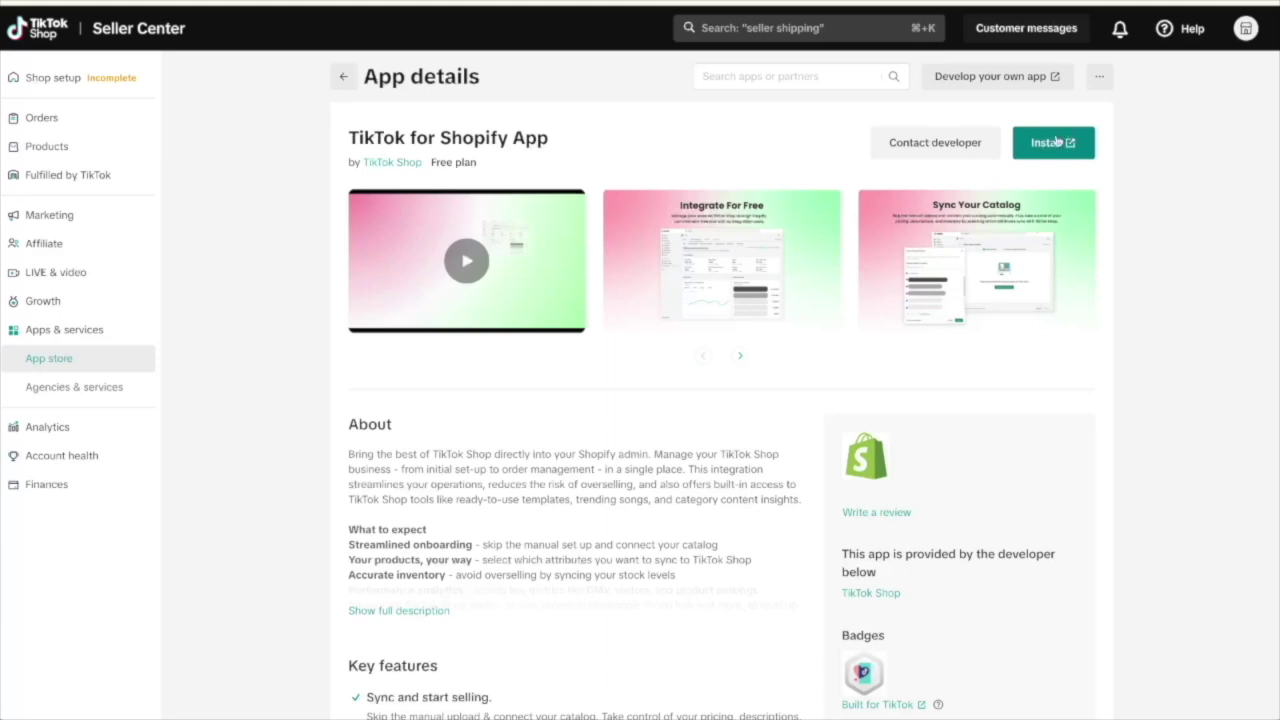
left_click(1058, 143)
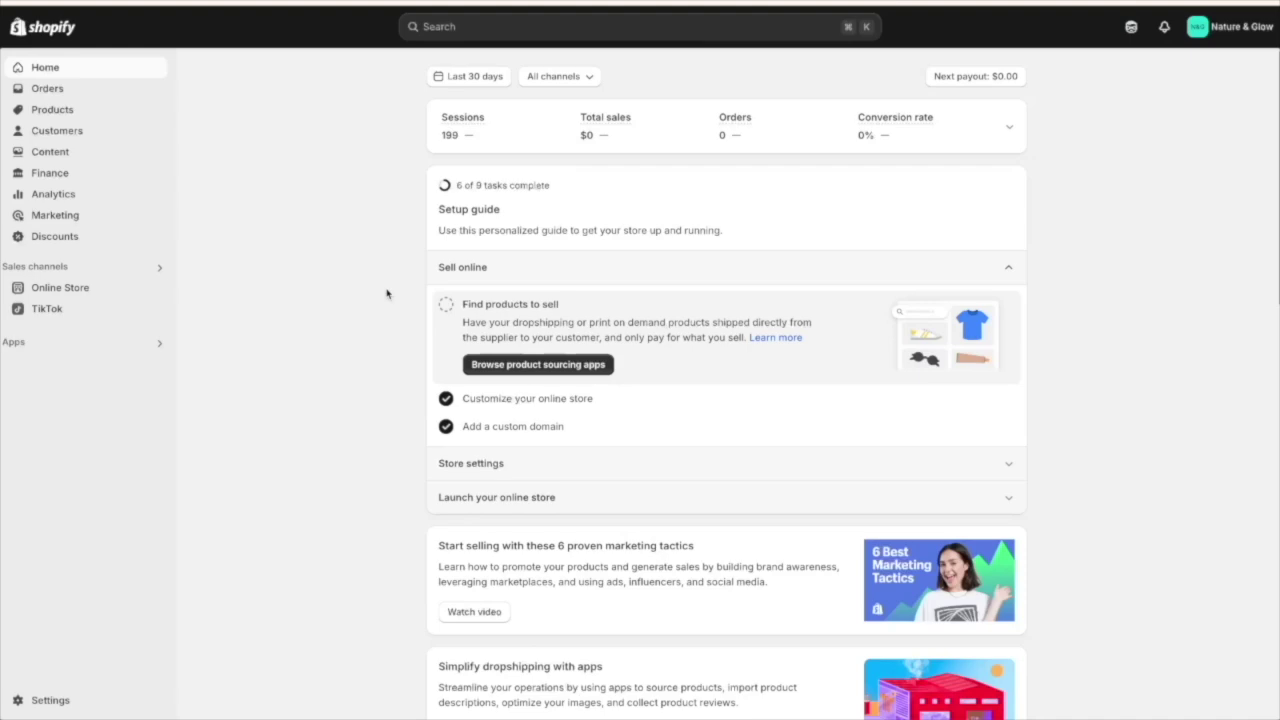
Step: In the Shopify admin, continue the TikTok Shop setup of the TikTok sales channel and open the management of its products to sync
left_click(62, 314)
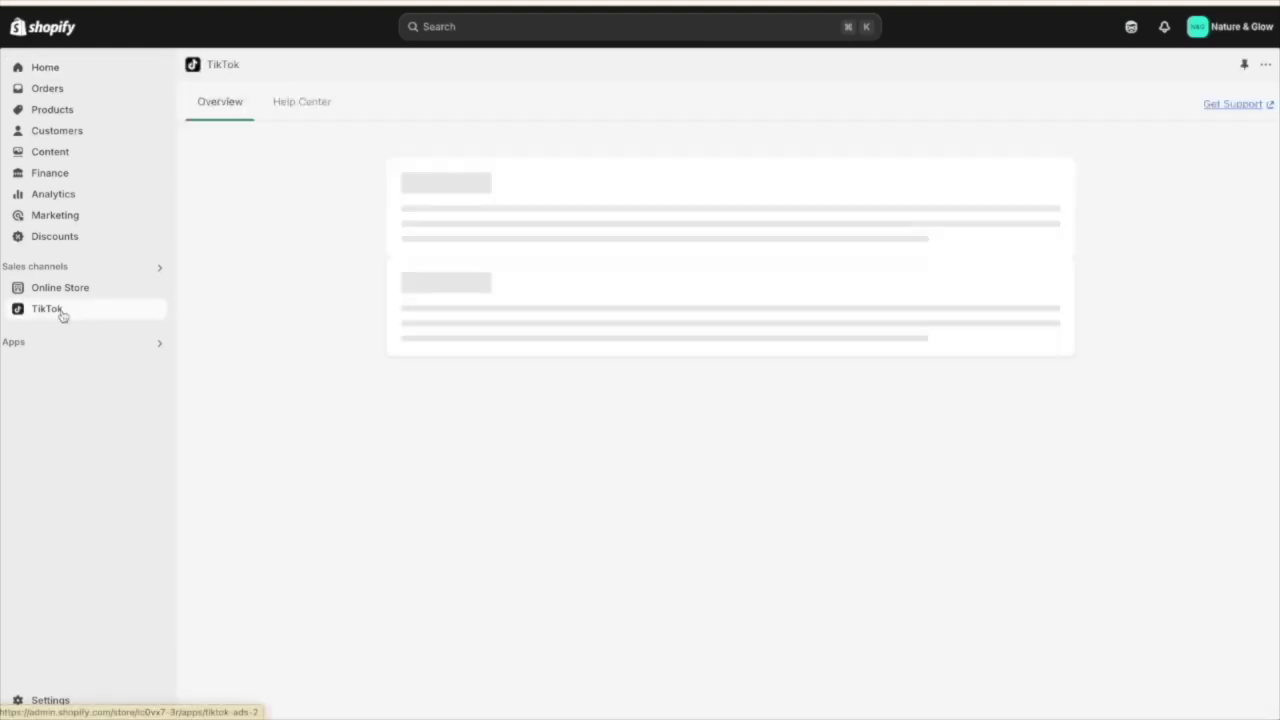
scroll(379, 517, "down", 3)
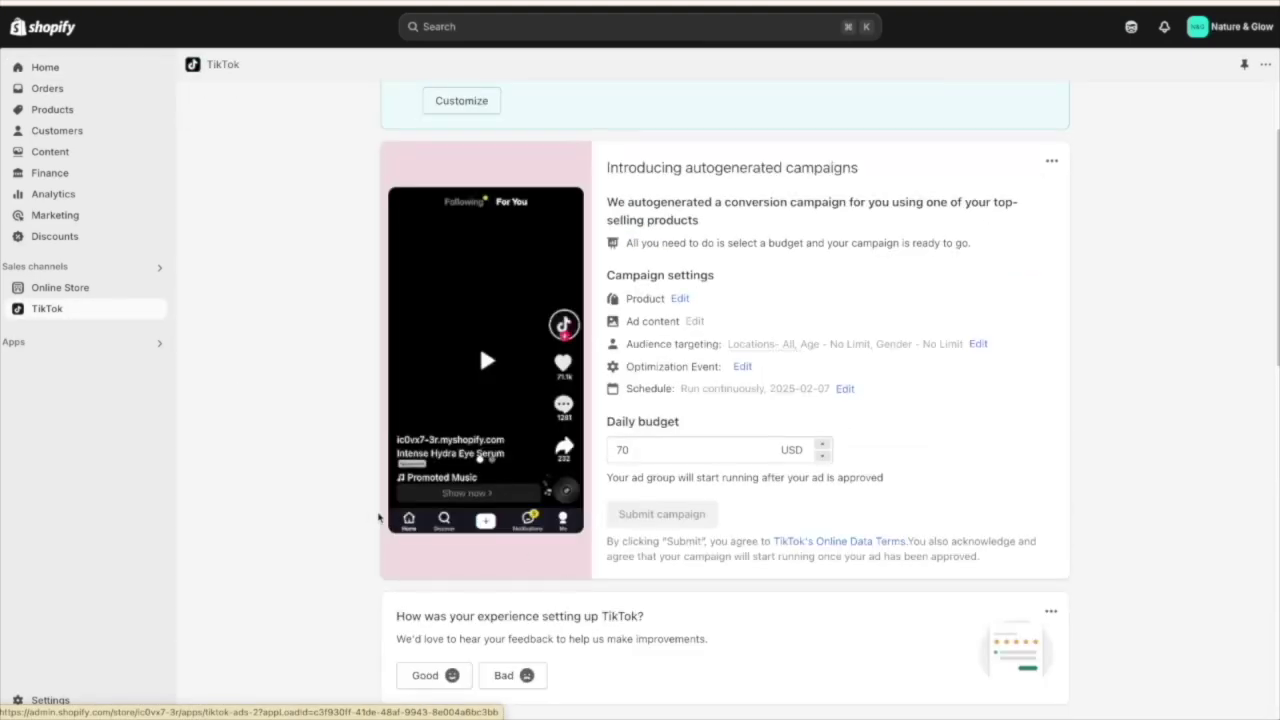
scroll(379, 517, "down", 5)
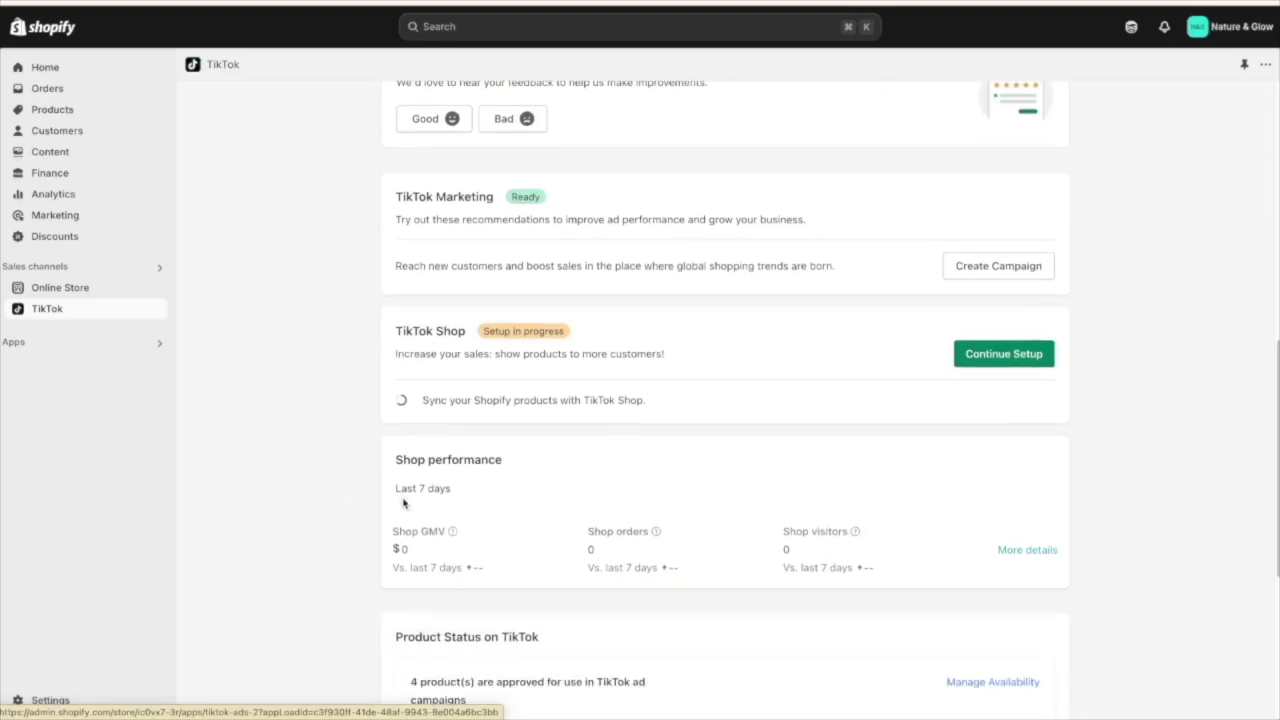
left_click(1004, 356)
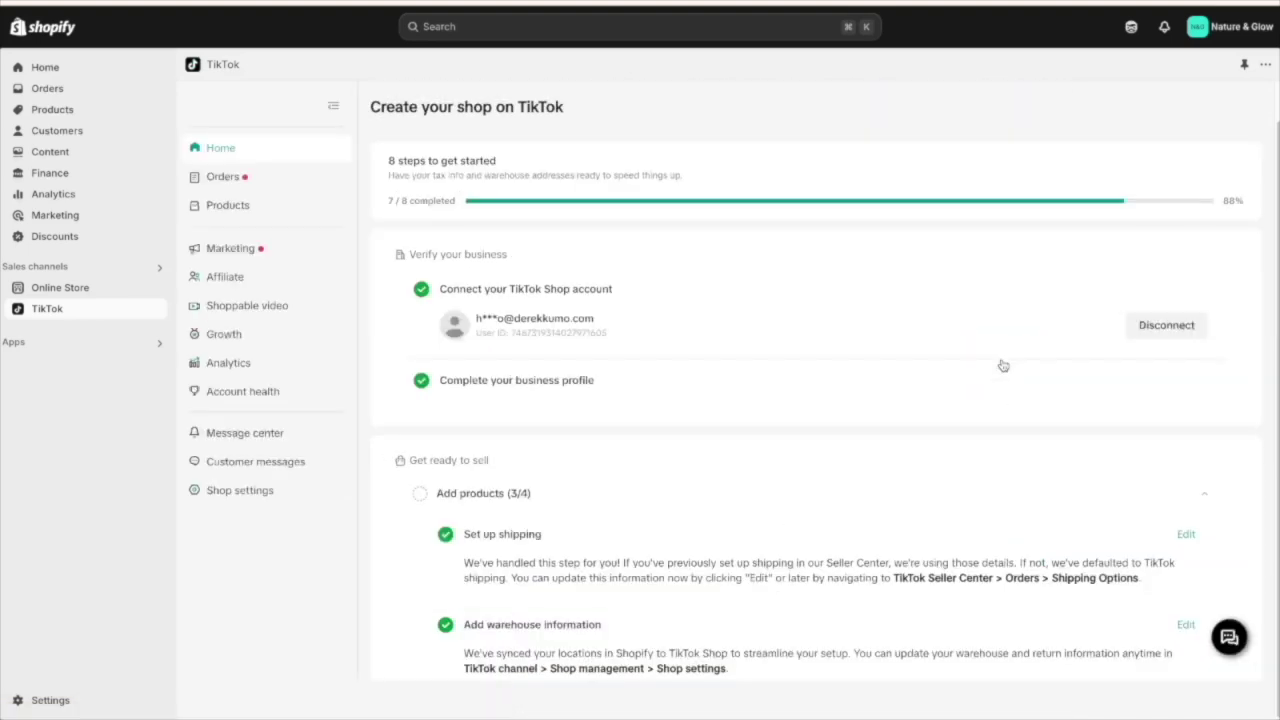
scroll(1230, 434, "down", 1)
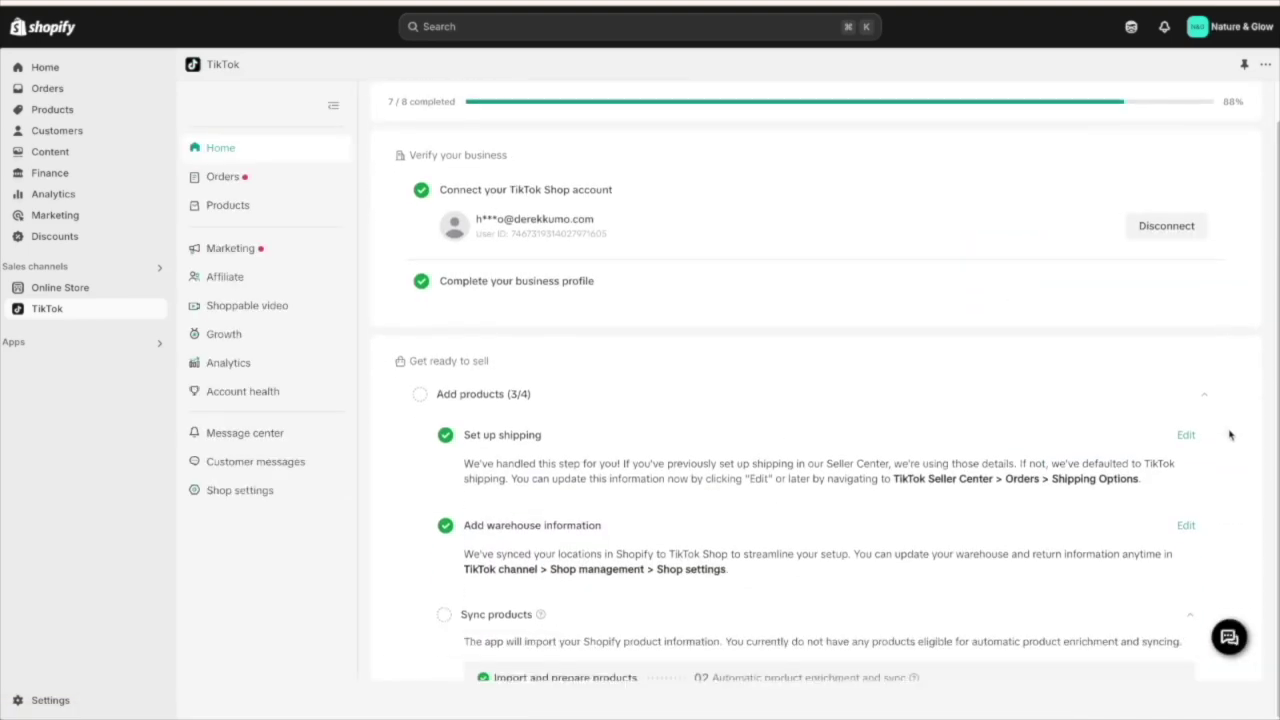
scroll(1230, 434, "down", 2)
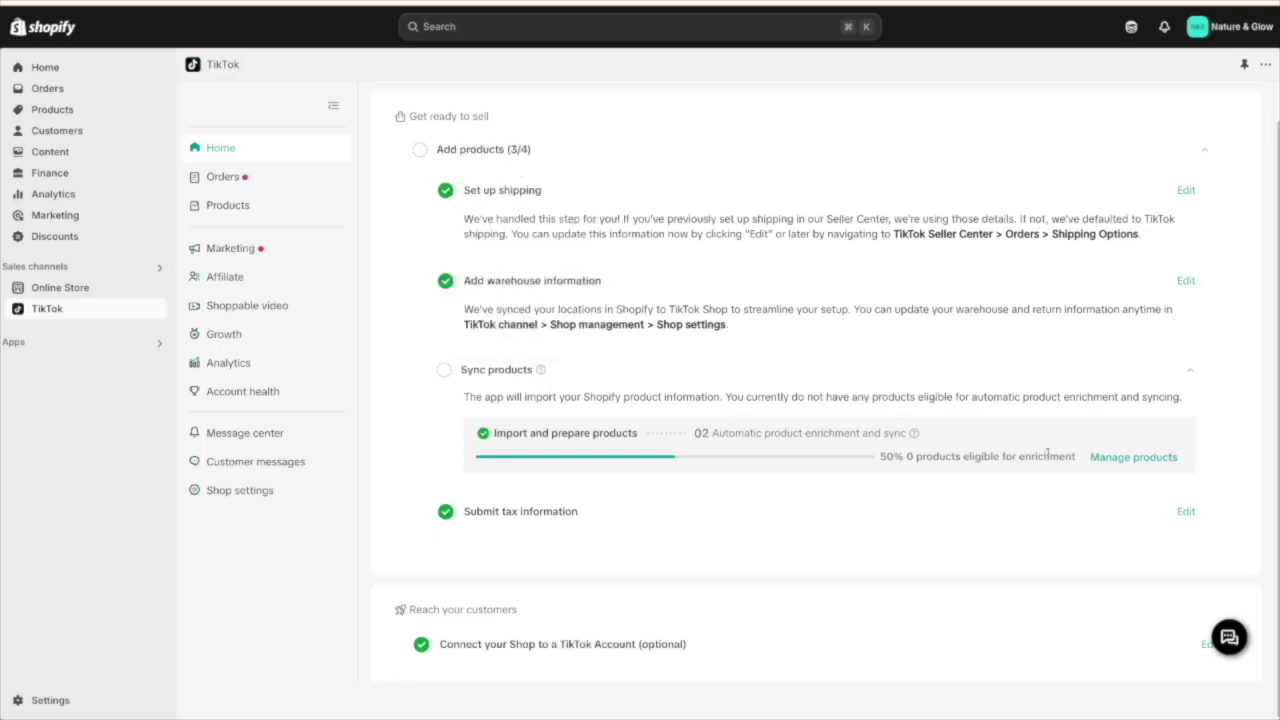
left_click(1120, 465)
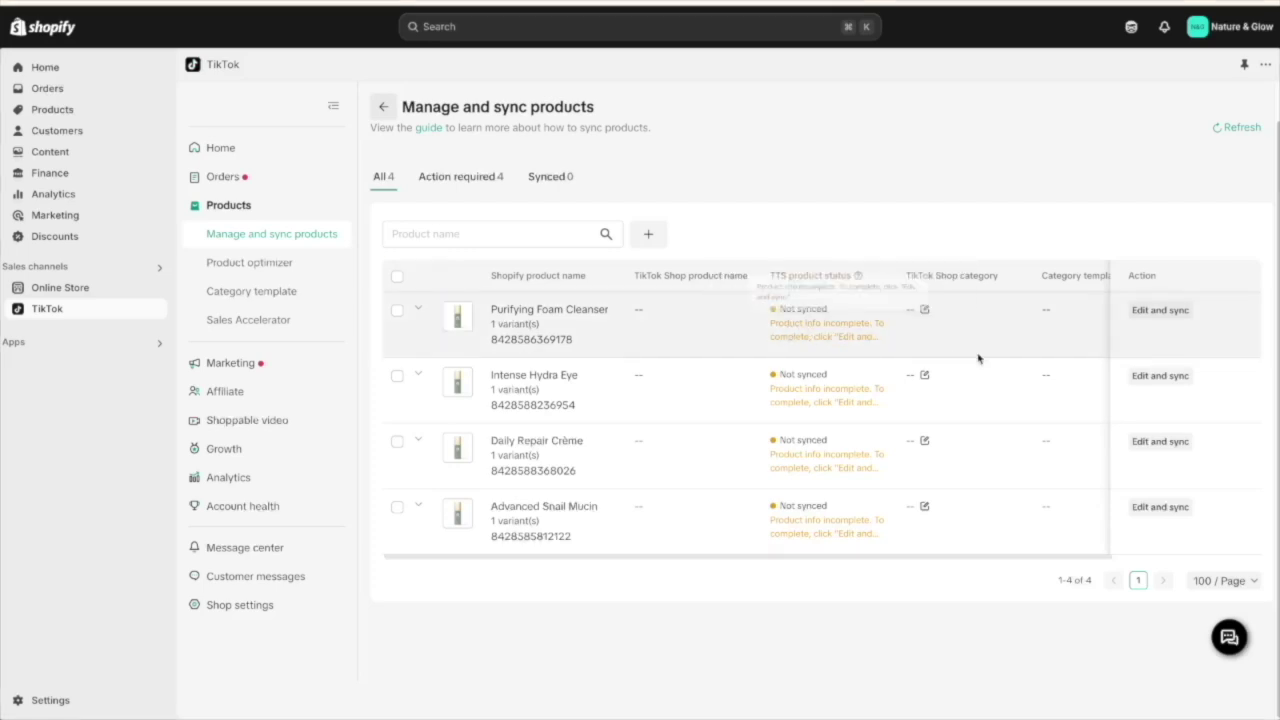
Step: Open the Purifying Foam Cleanser for editing and syncing, and review its title, description and images
left_click(1157, 316)
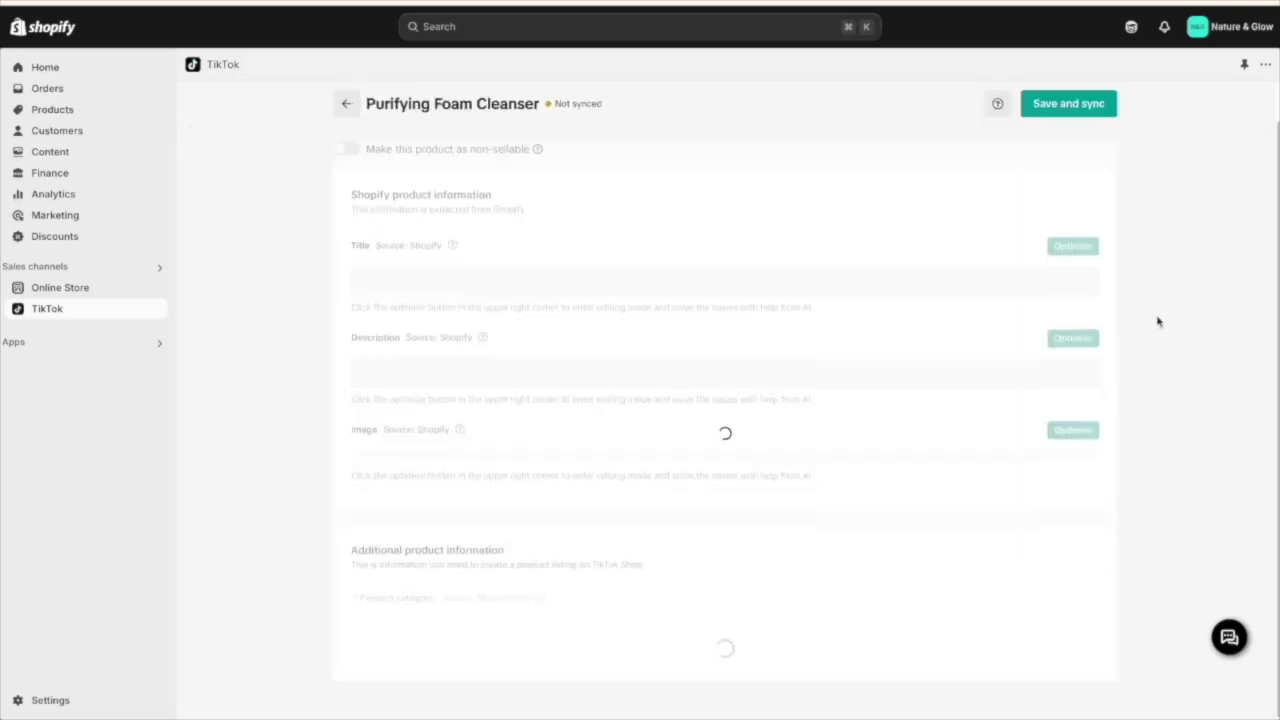
scroll(1172, 324, "up", 2)
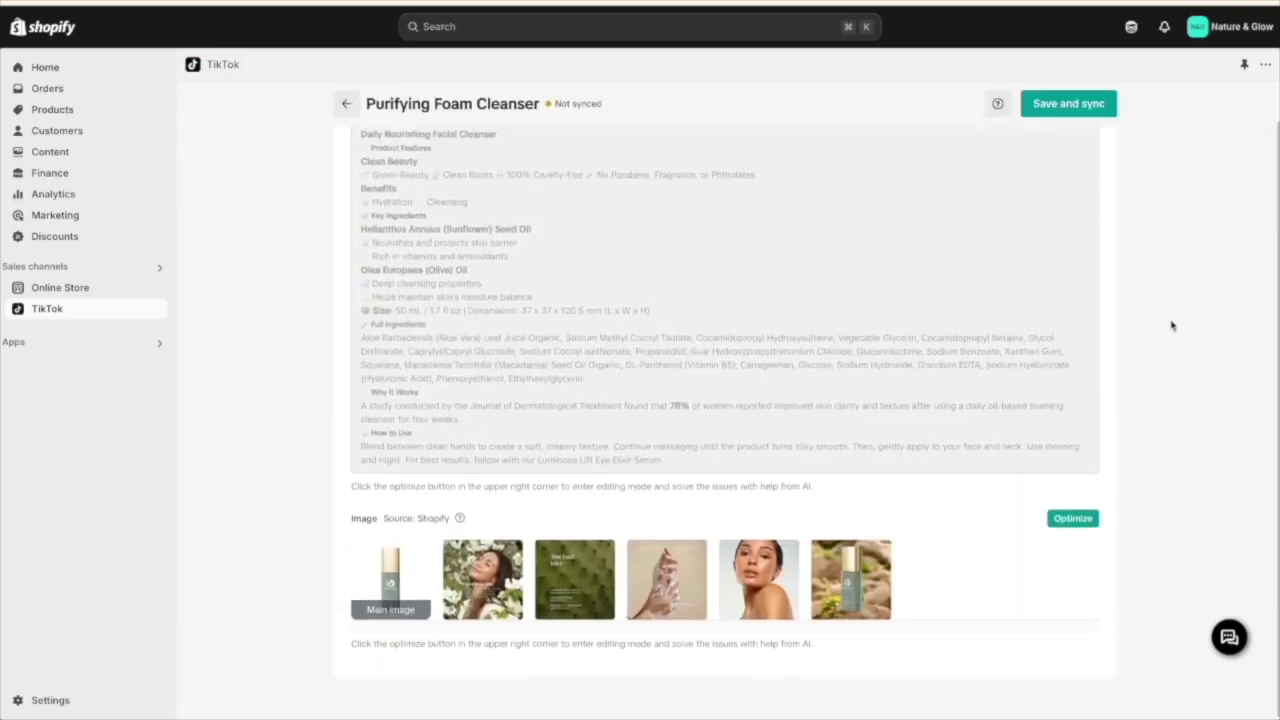
scroll(1175, 326, "up", 3)
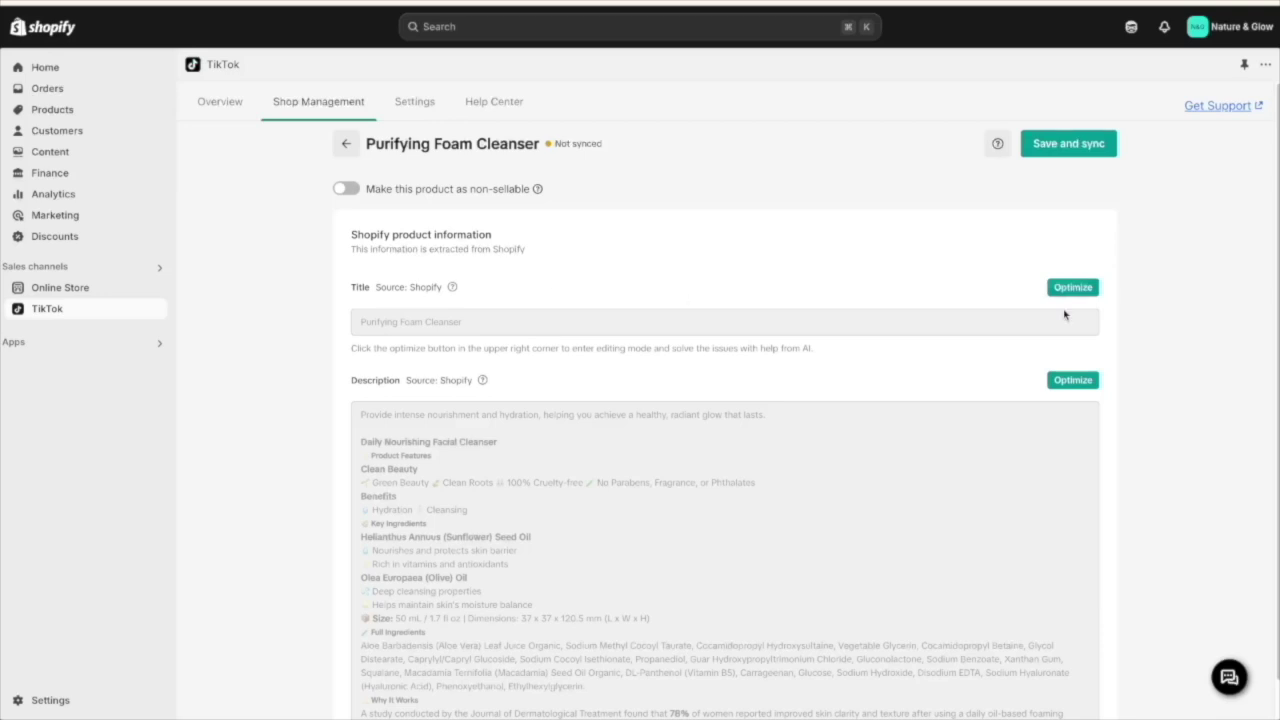
scroll(1163, 379, "down", 5)
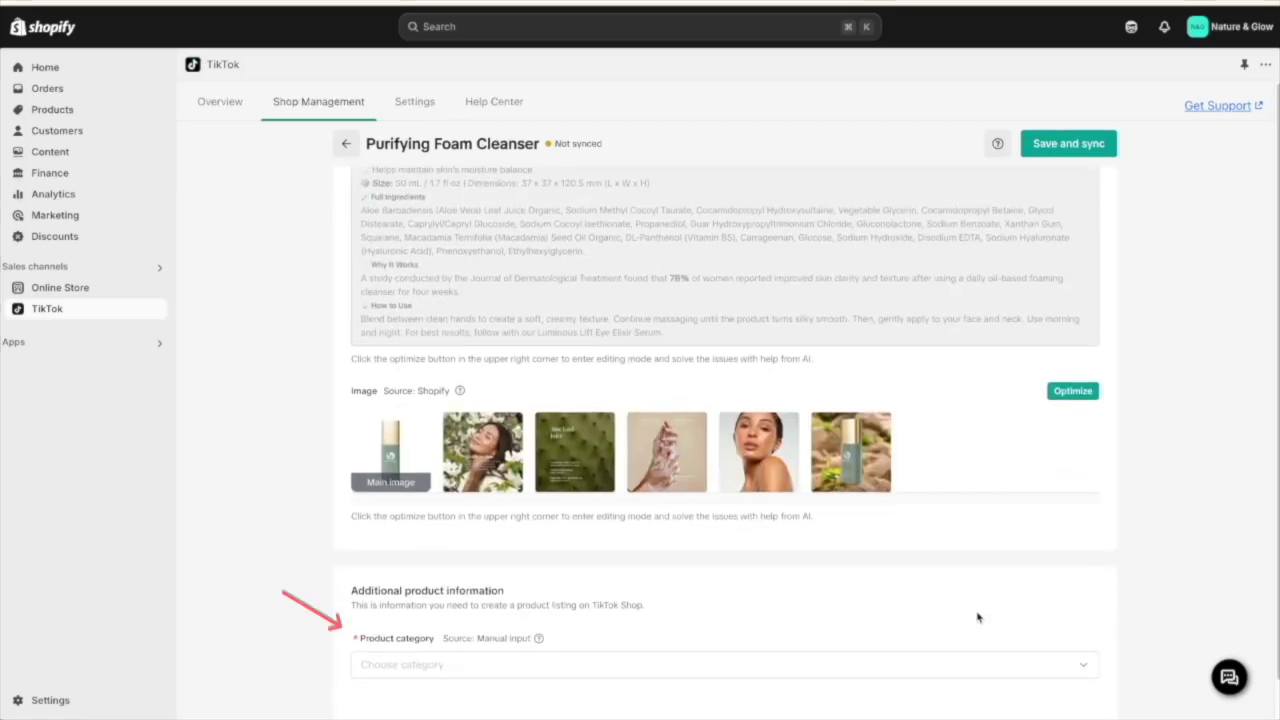
Step: Set the cleanser's product category to Beauty & Personal Care - Skincare - Facial Cleansers
left_click(487, 670)
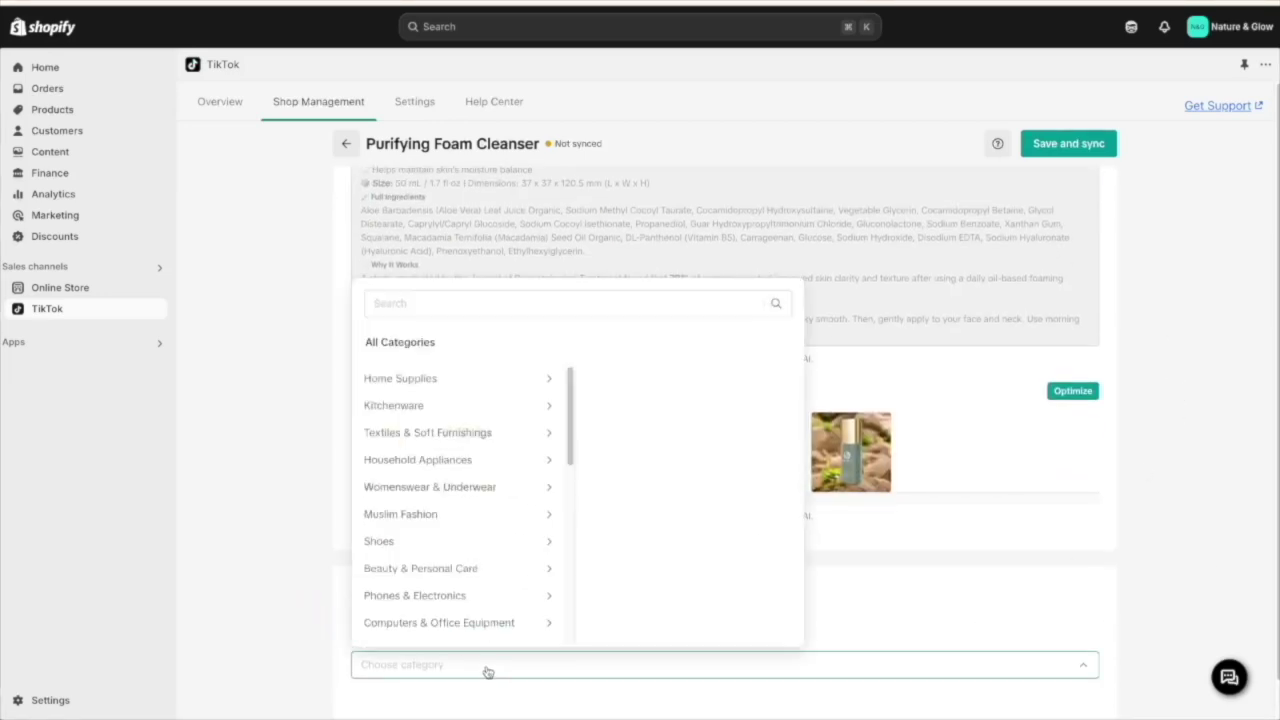
left_click(479, 580)
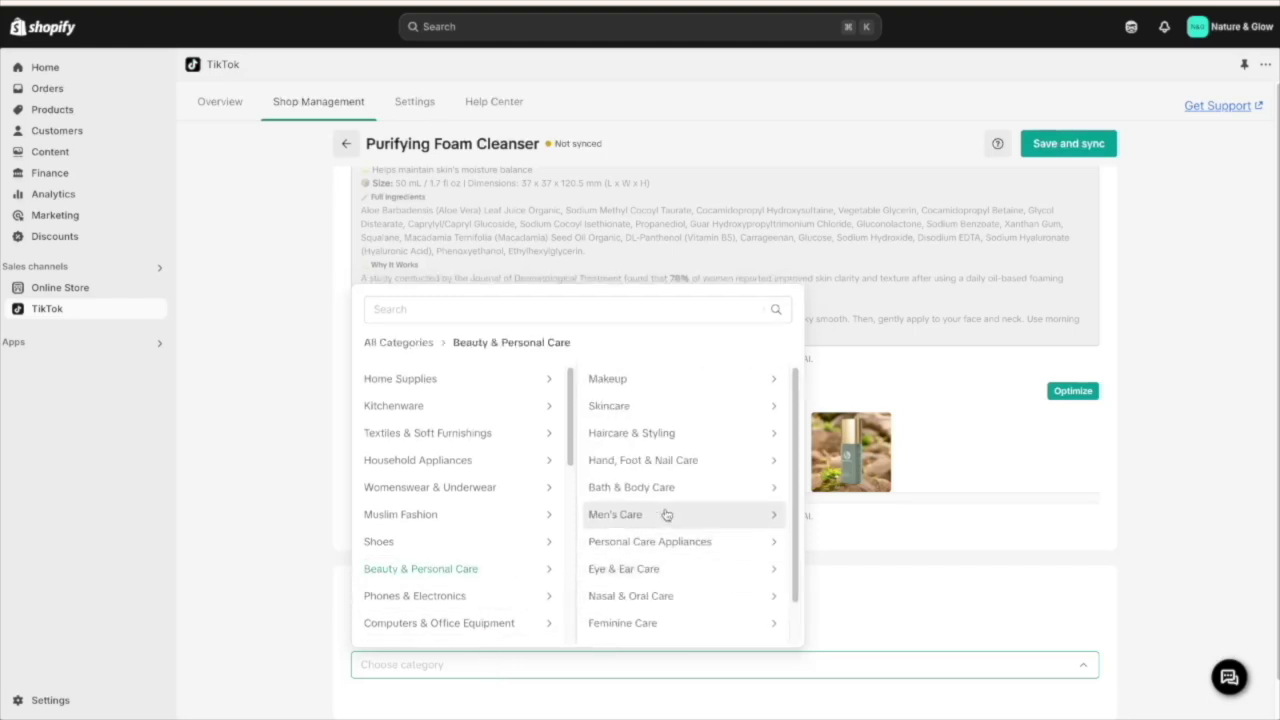
left_click(677, 408)
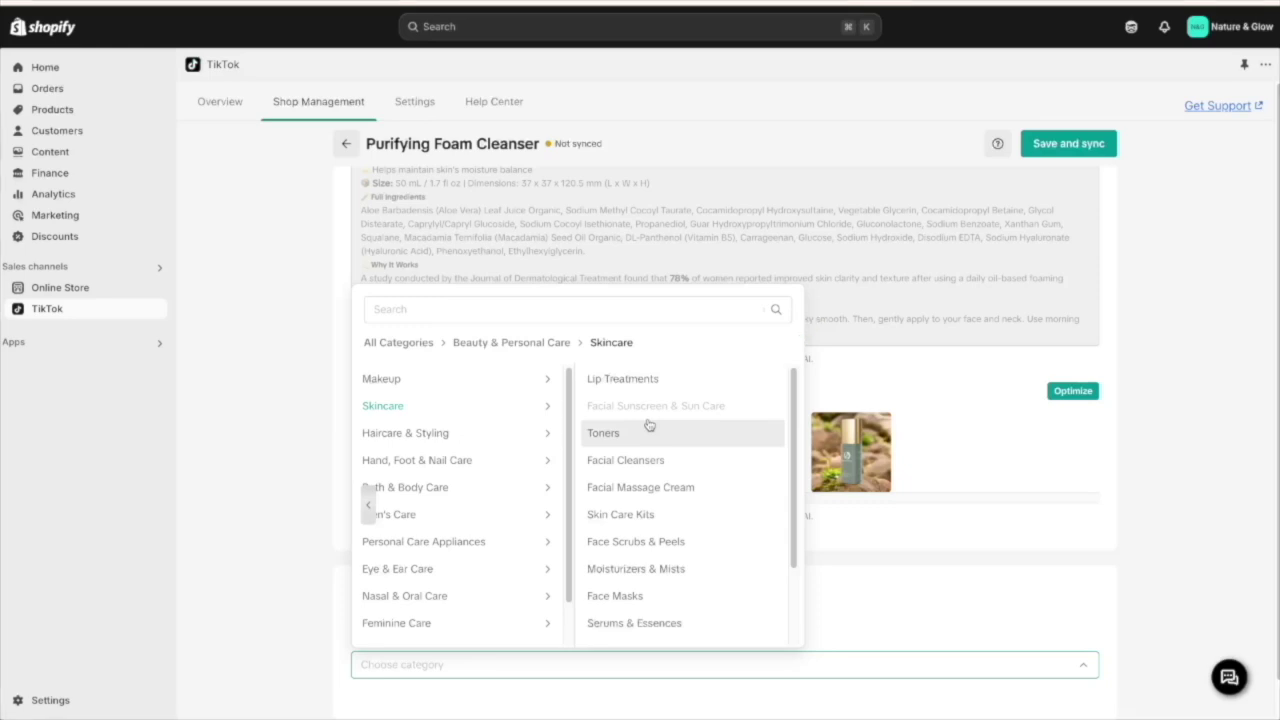
scroll(743, 513, "down", 2)
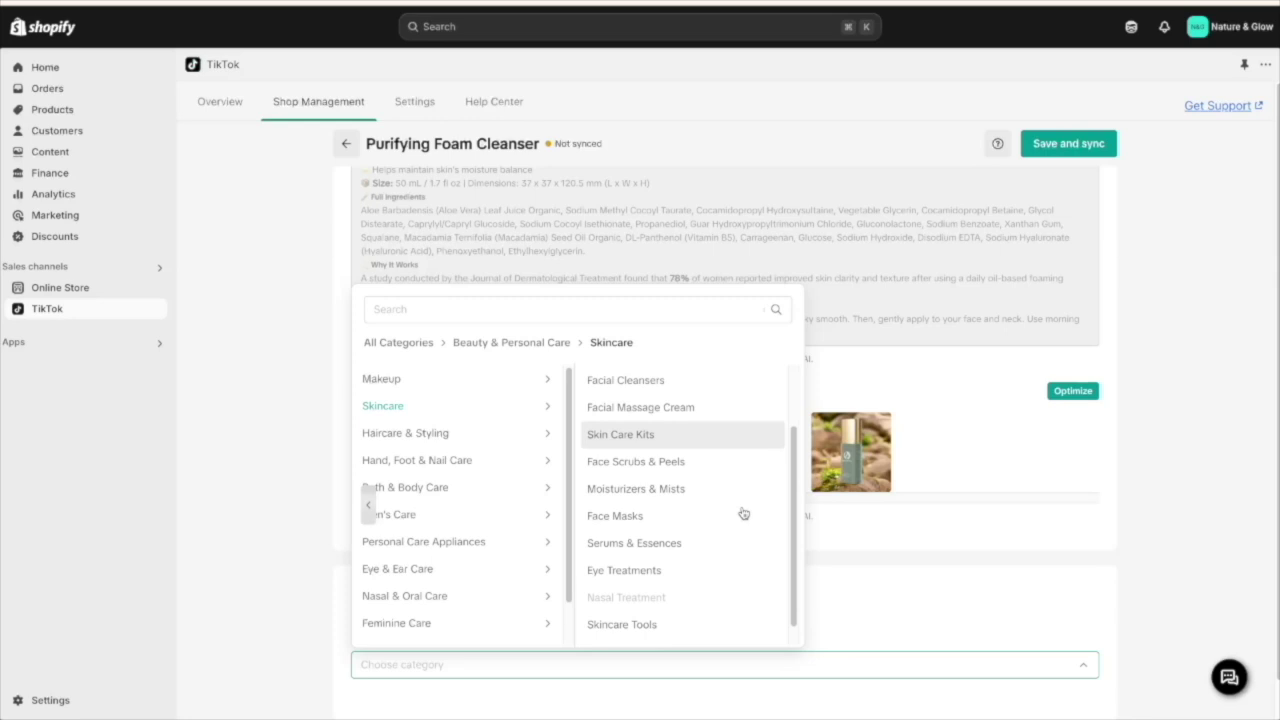
scroll(743, 513, "up", 1)
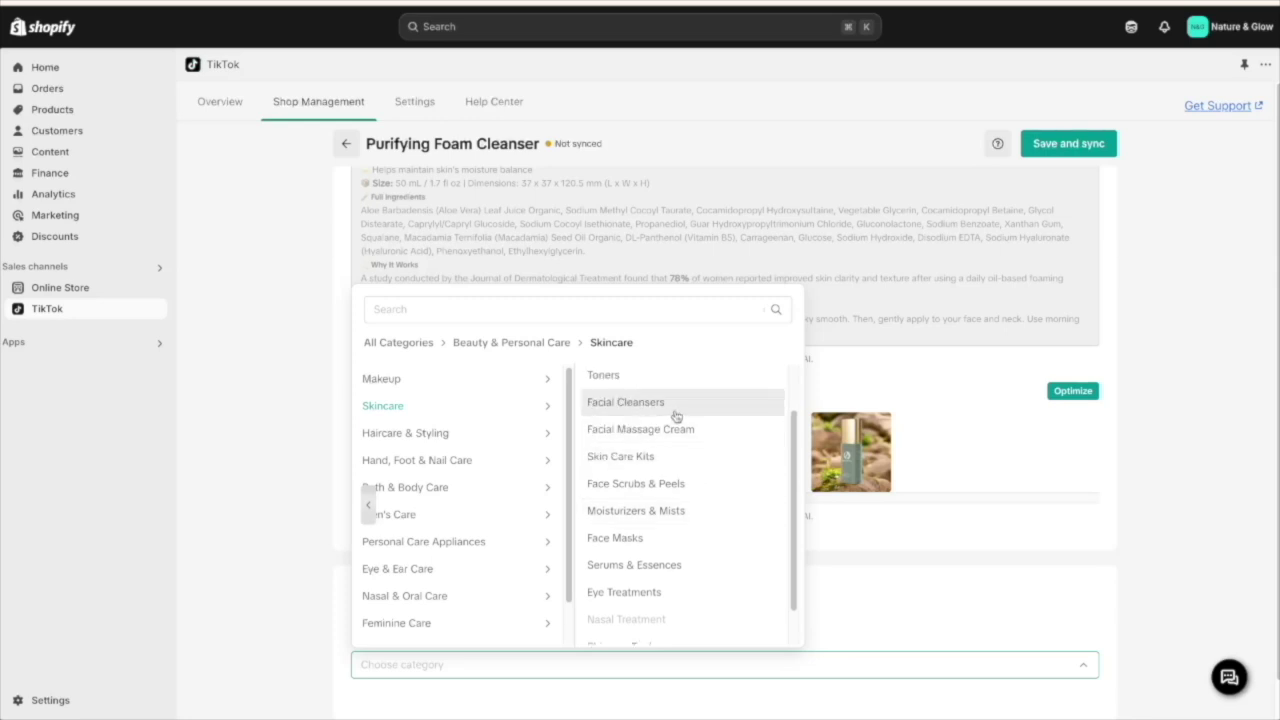
left_click(675, 413)
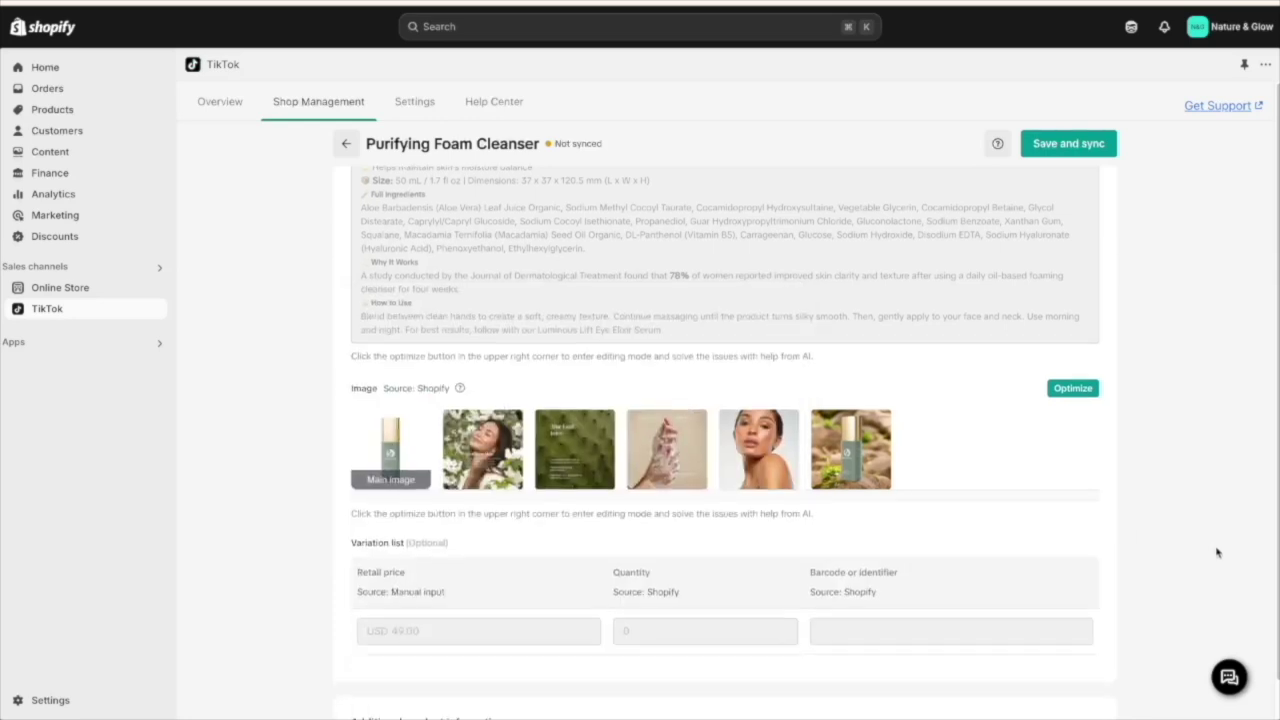
Step: Start a new category template for the facial cleansers category and name it "Purifying Foam Cleanser"
scroll(1217, 552, "down", 5)
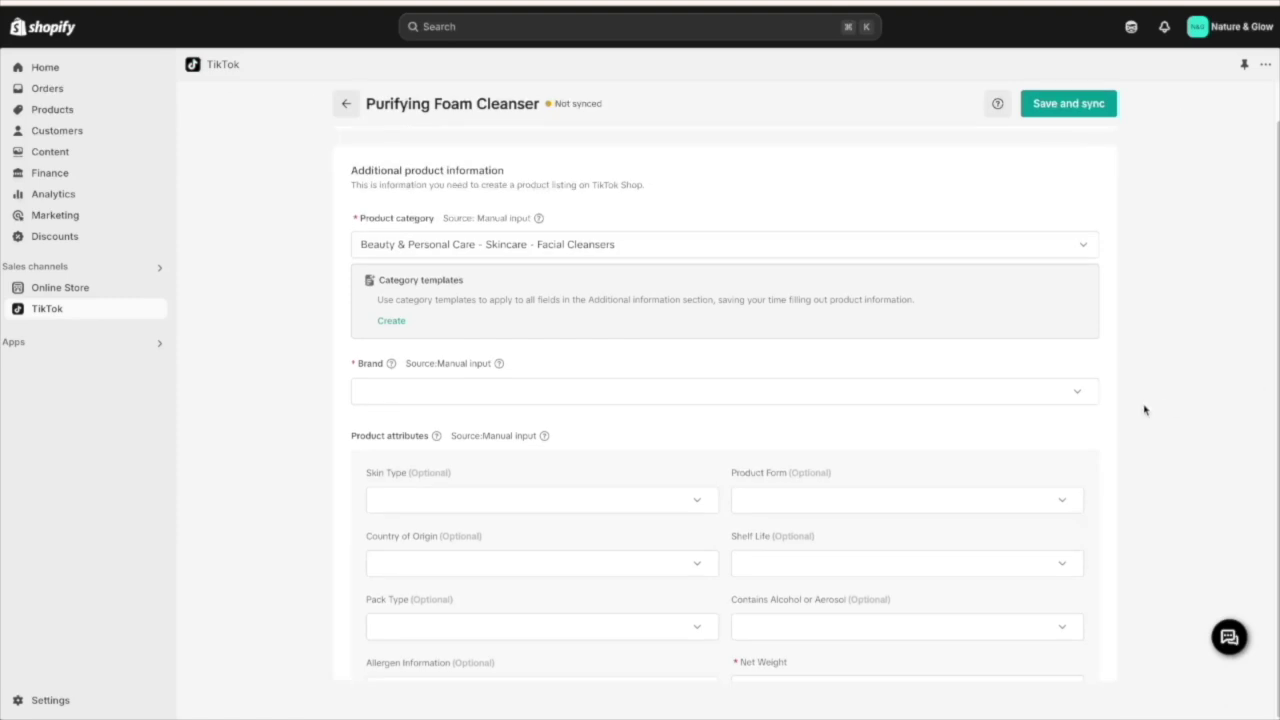
left_click(391, 322)
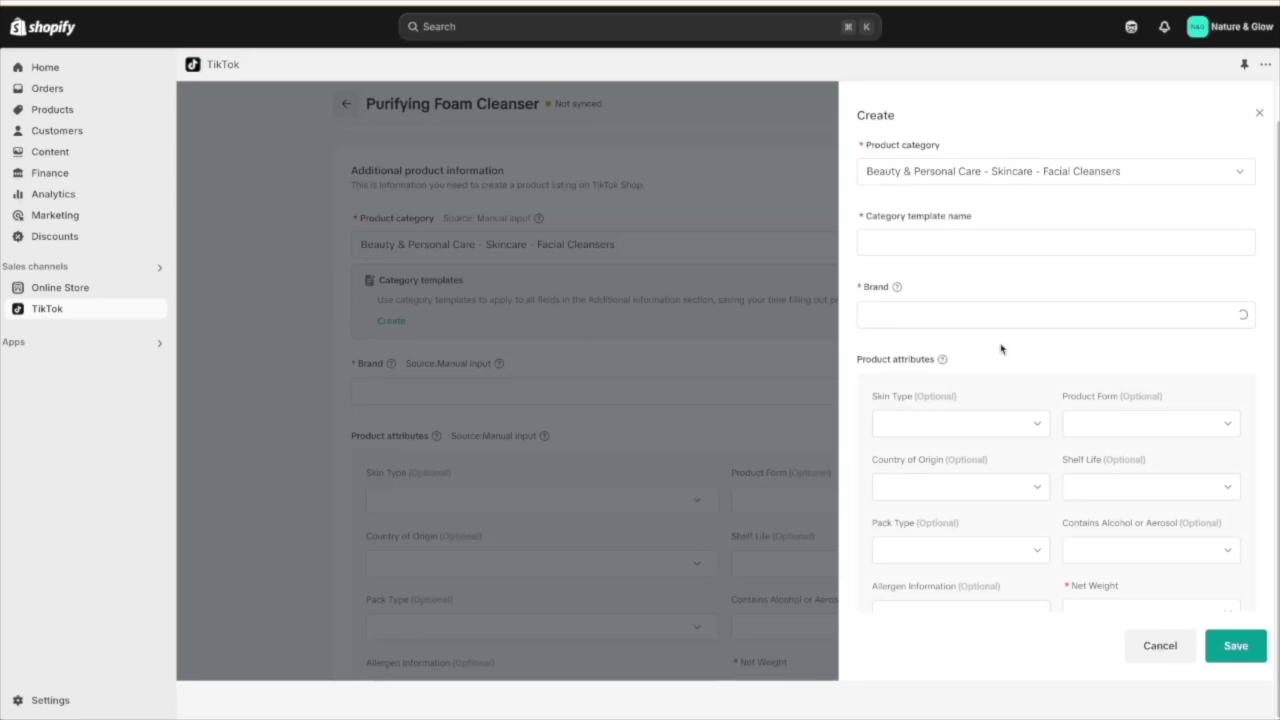
left_click(969, 247)
type("Puri")
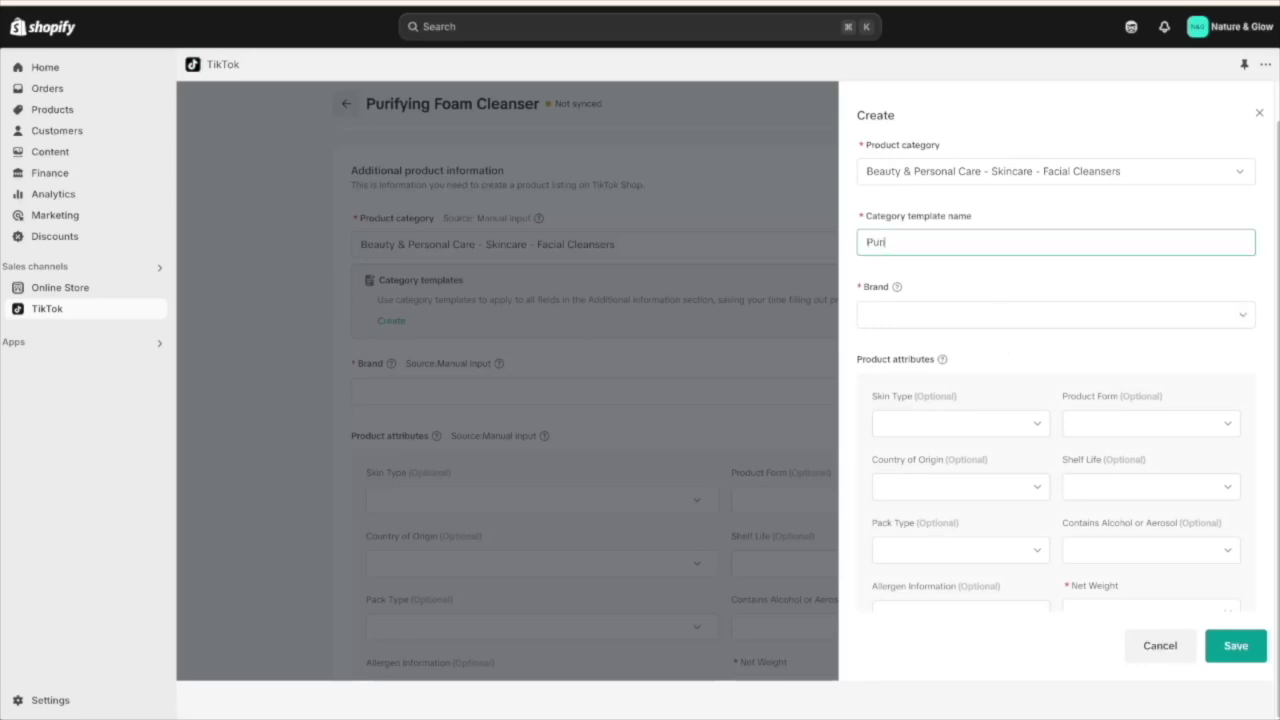
type("fying Foam Cleanser")
Step: Search the template's brands for "Nature and Glow" and set the brand to No brand
left_click(905, 312)
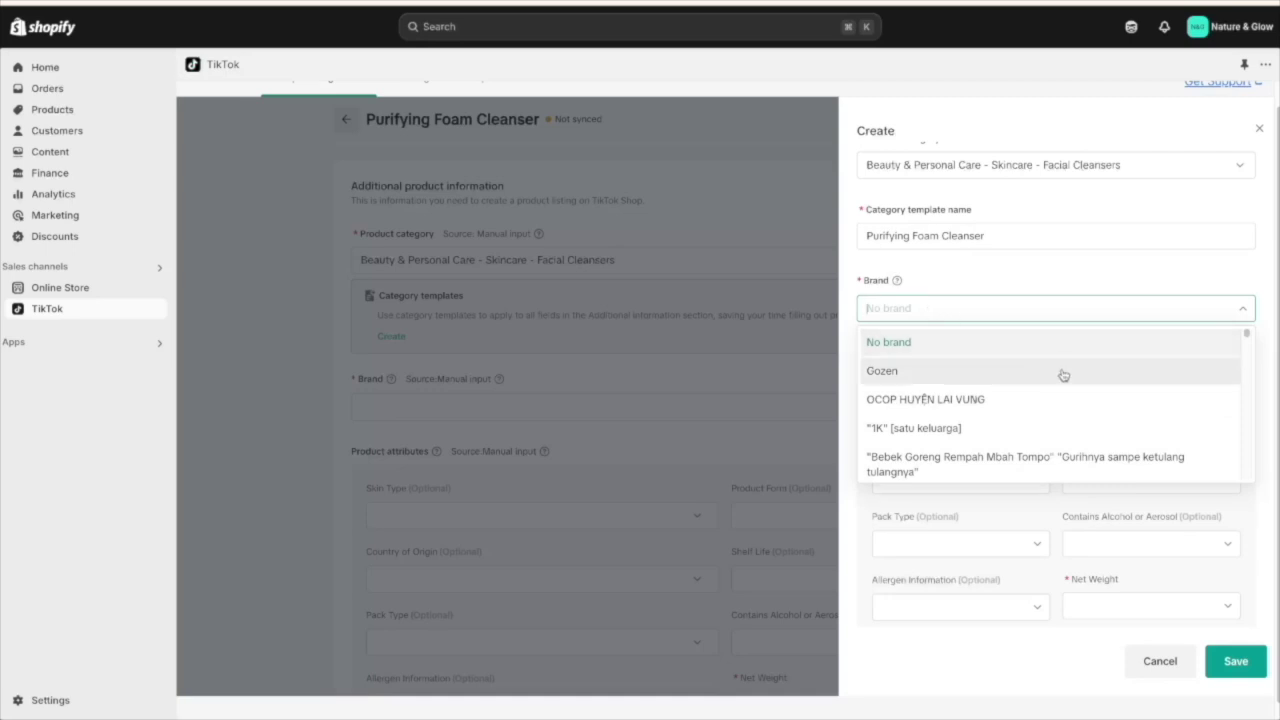
type("Nature and Glow")
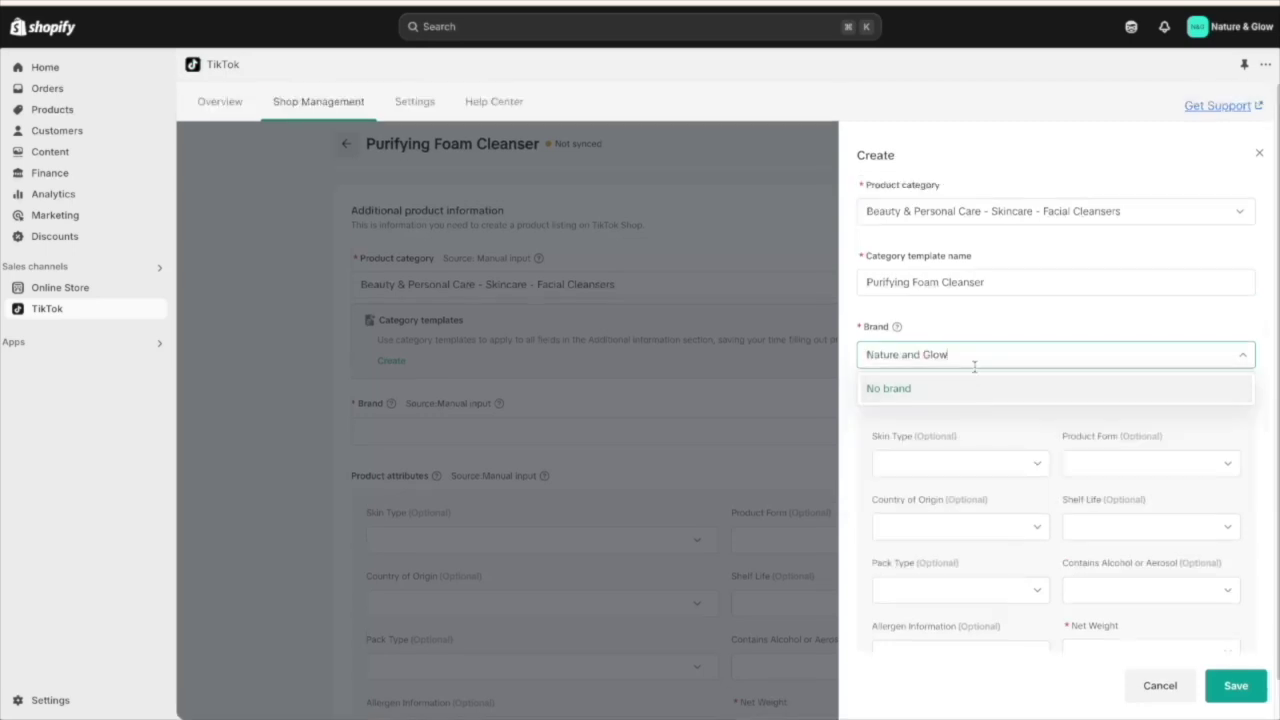
left_click(1246, 390)
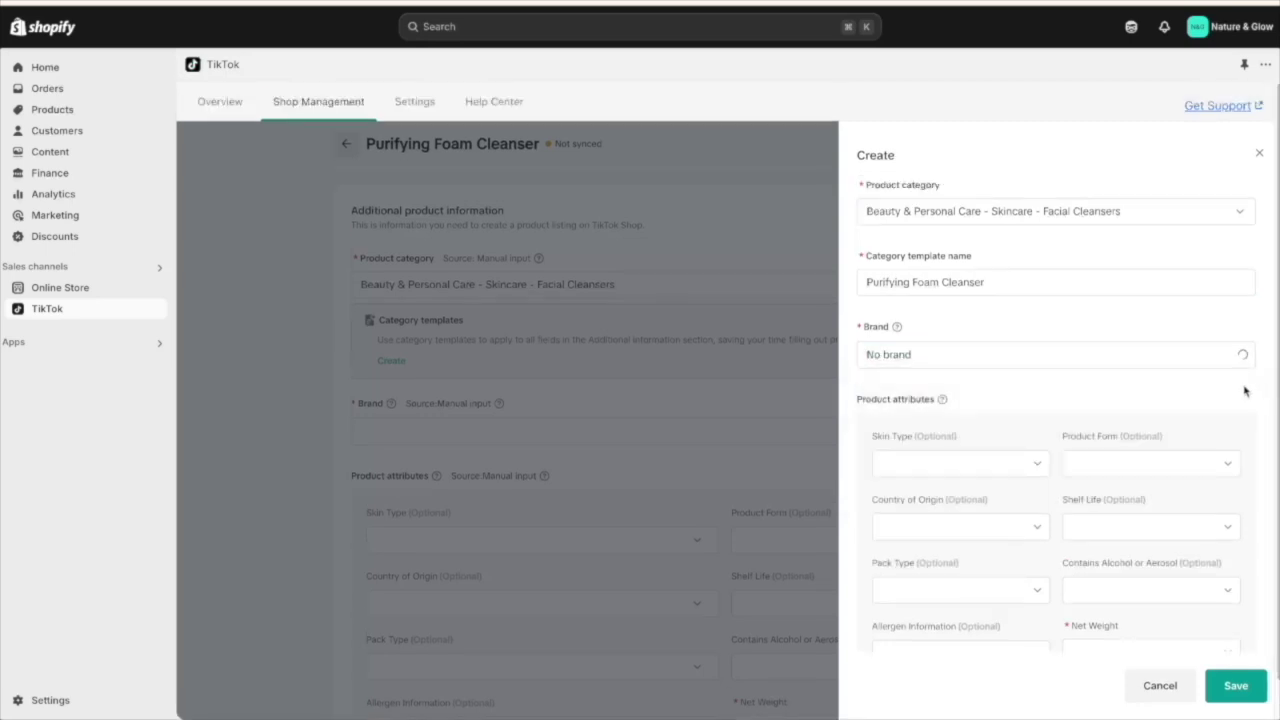
Step: Set the required net weight in the template's product attributes to 30g
scroll(1262, 491, "down", 1)
scroll(1262, 491, "down", 3)
left_click(1226, 521)
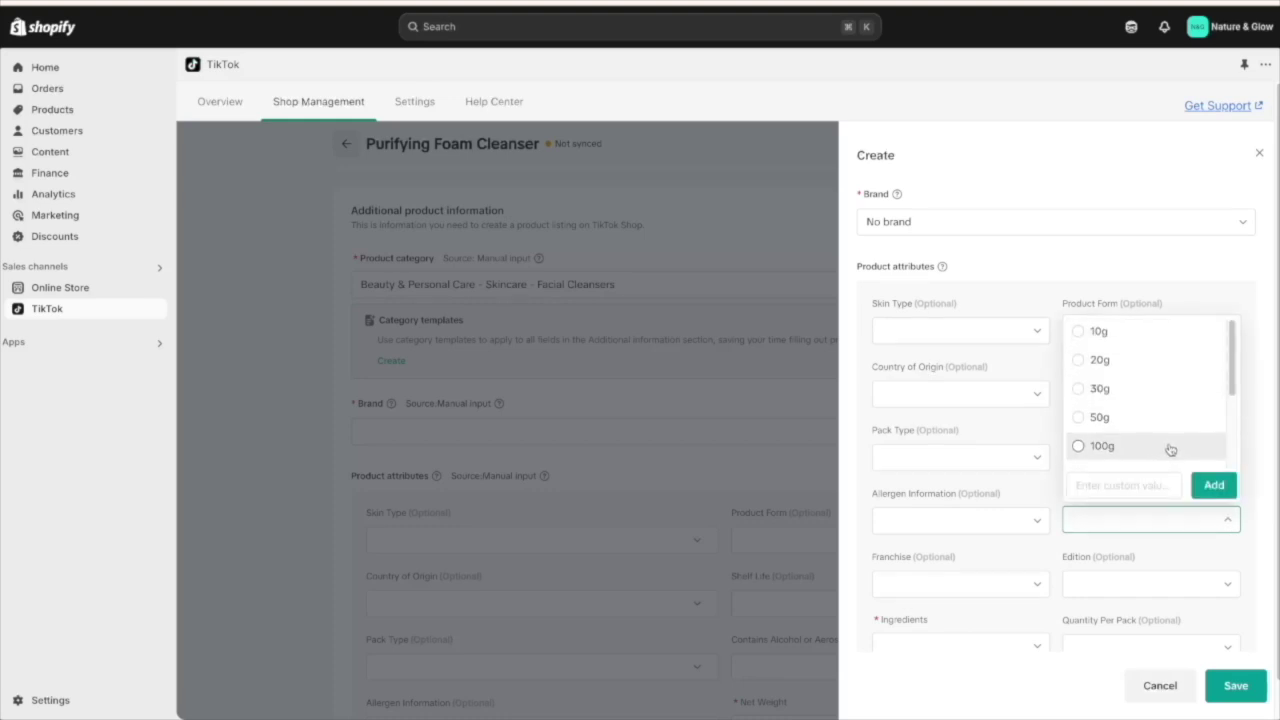
left_click(1108, 388)
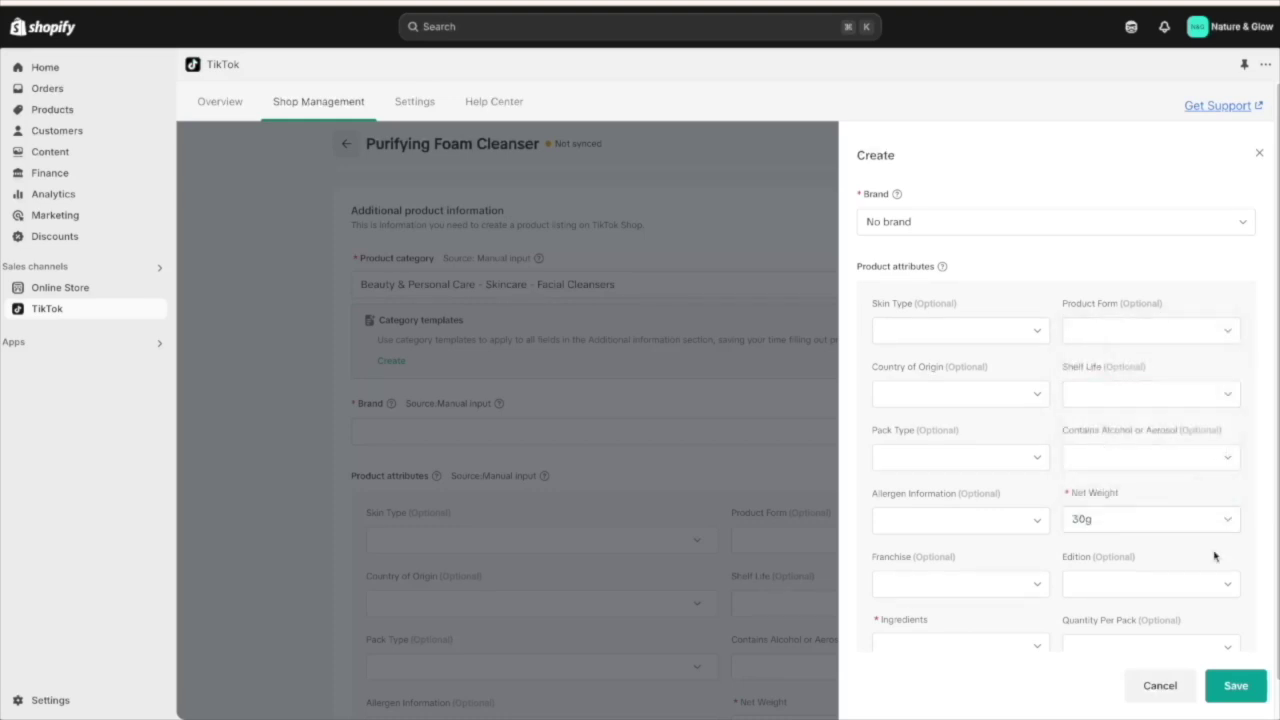
Step: Copy the full ingredients list from the cleanser's product description in Shopify for the template's ingredients attribute
scroll(1240, 550, "down", 2)
left_click(1032, 588)
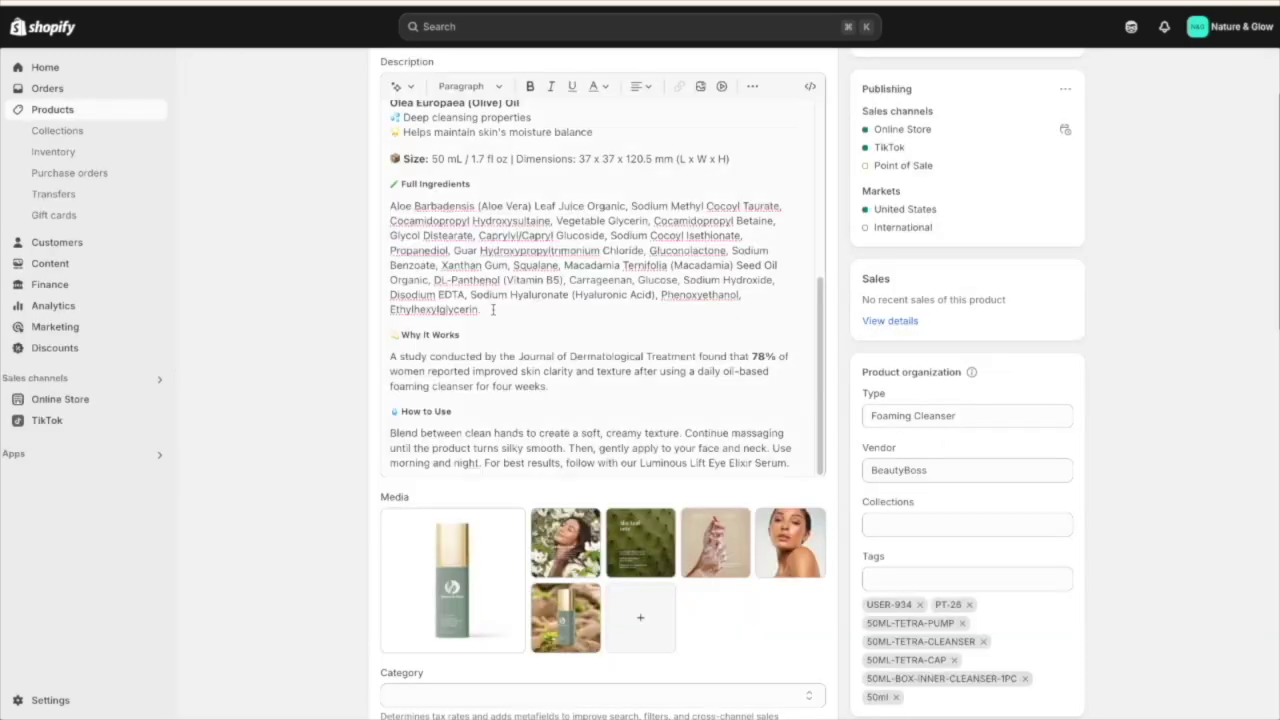
left_click_drag(492, 310, 385, 205)
scroll(493, 231, "down", 1)
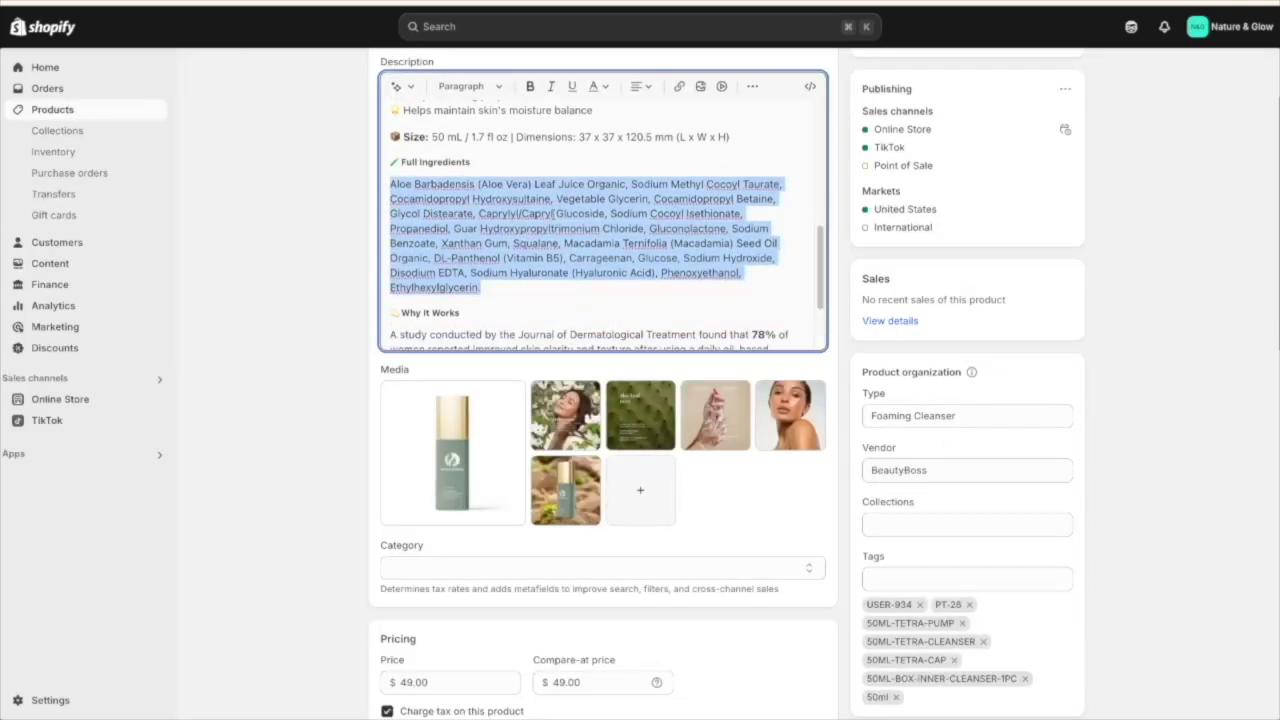
right_click(546, 211)
left_click(698, 342)
Step: Add the copied full ingredients list as a custom value for the template's required ingredients attribute
scroll(1051, 271, "up", 2)
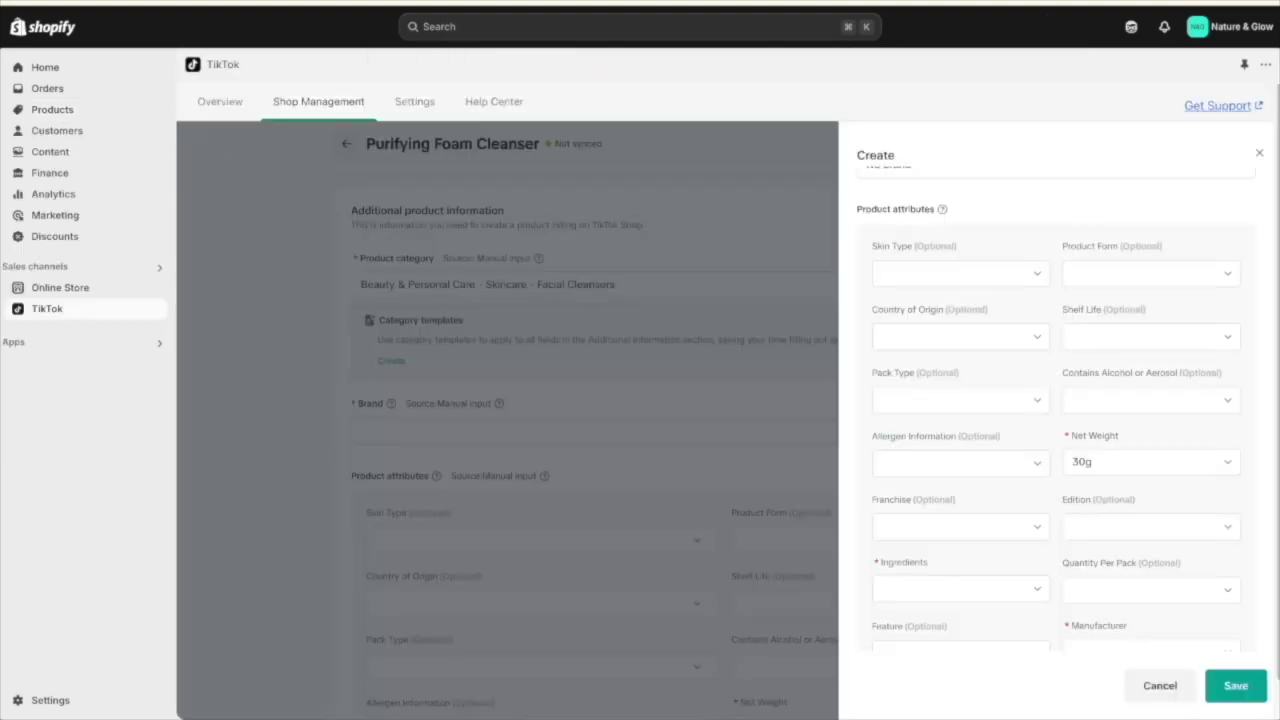
left_click(975, 588)
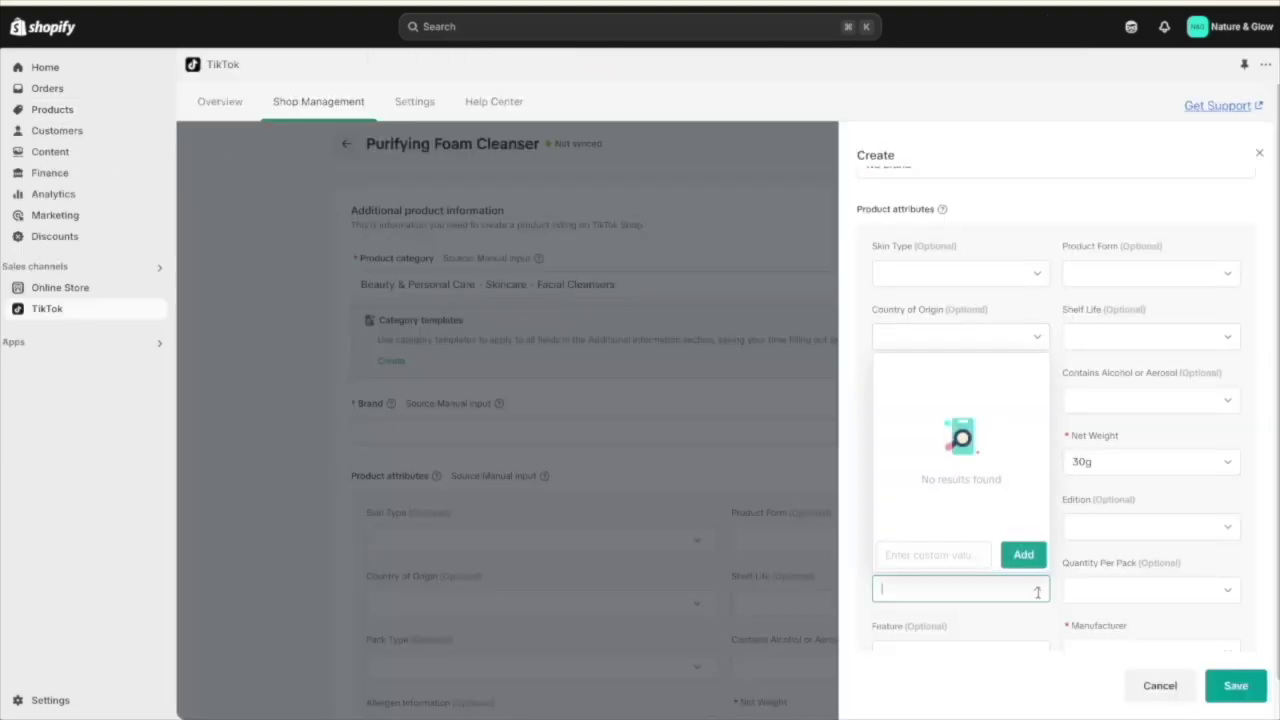
left_click(937, 556)
key("ctrl+v")
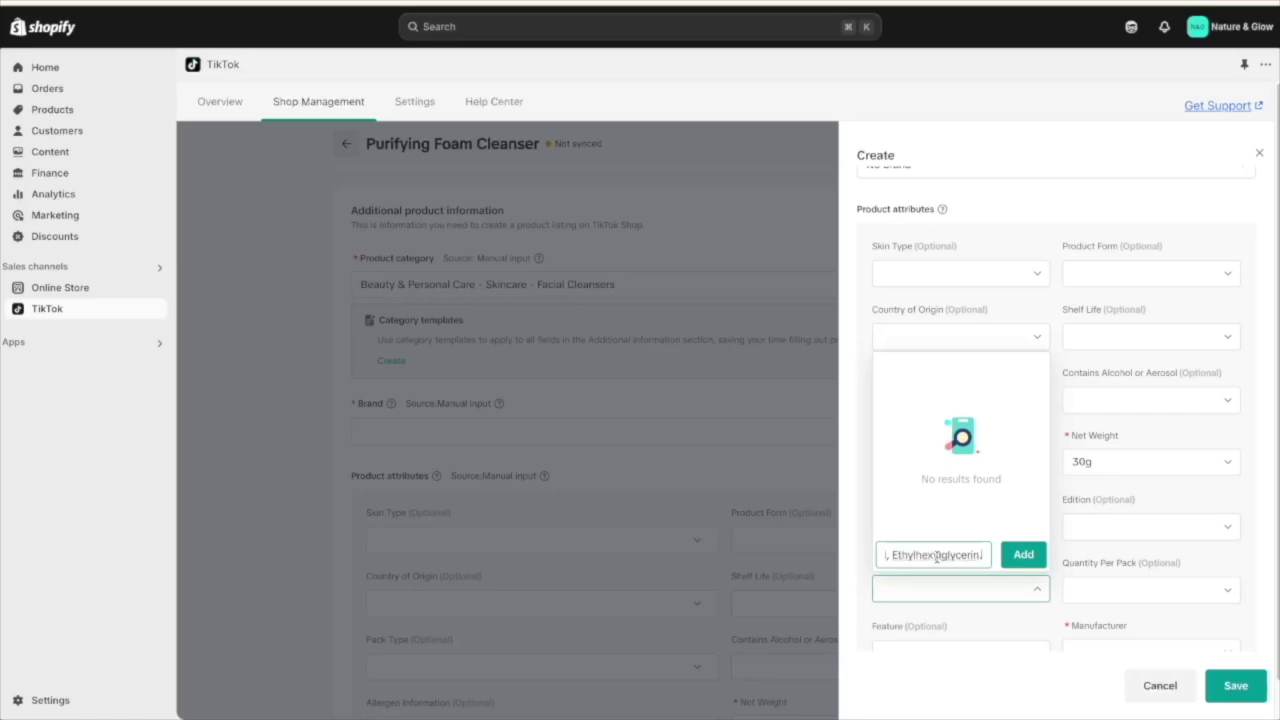
left_click(1023, 554)
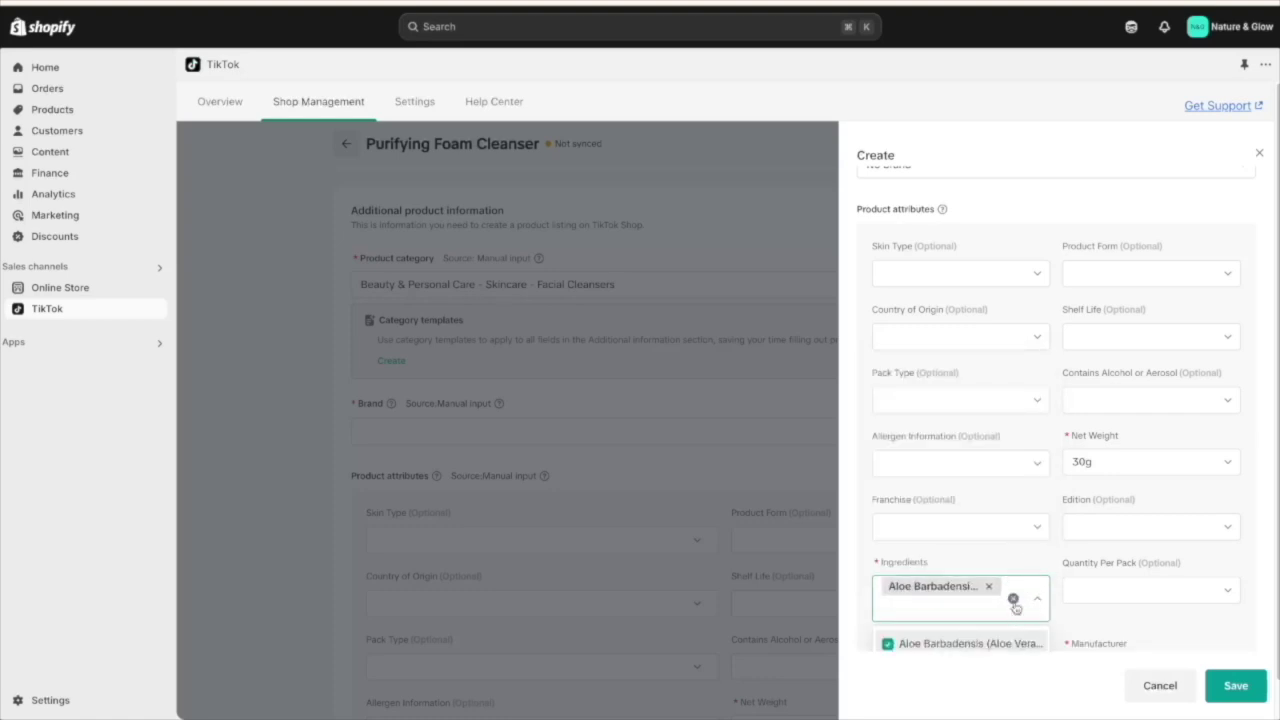
Step: Add "Nature & Glow" as a custom value for the template's required manufacturer attribute
scroll(1014, 606, "down", 3)
left_click(1121, 440)
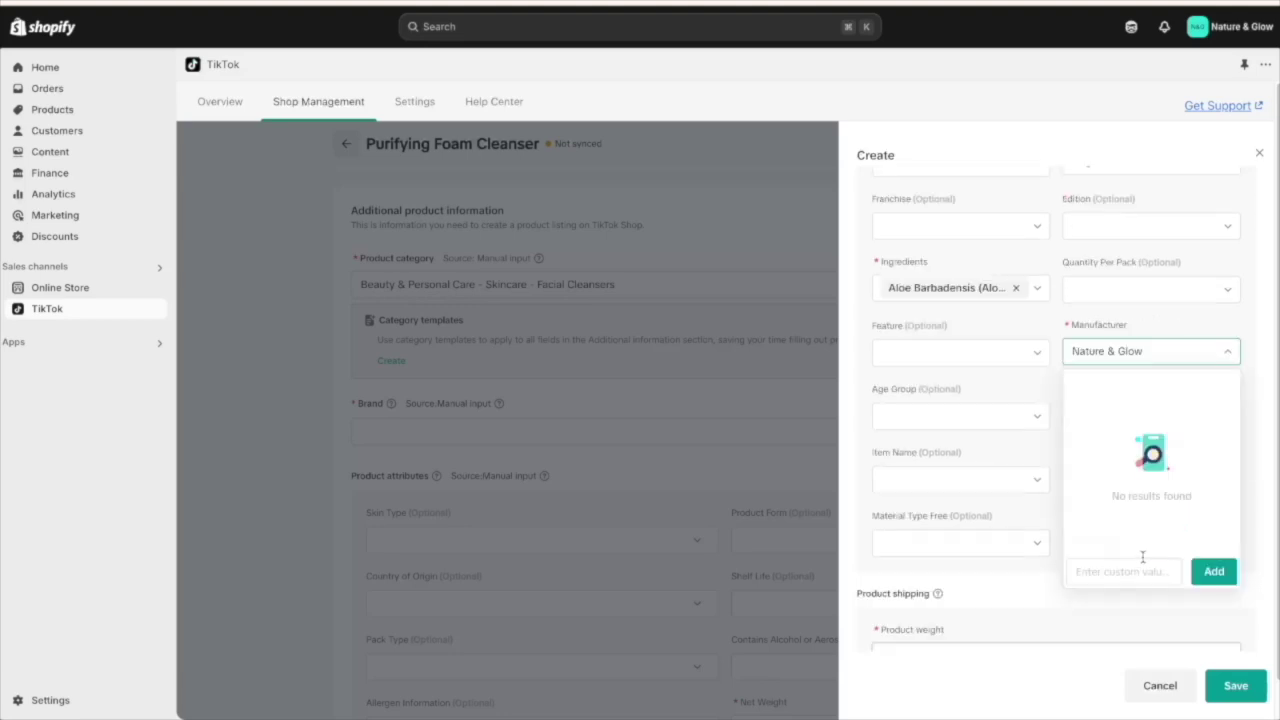
left_click(1129, 575)
type("Nature")
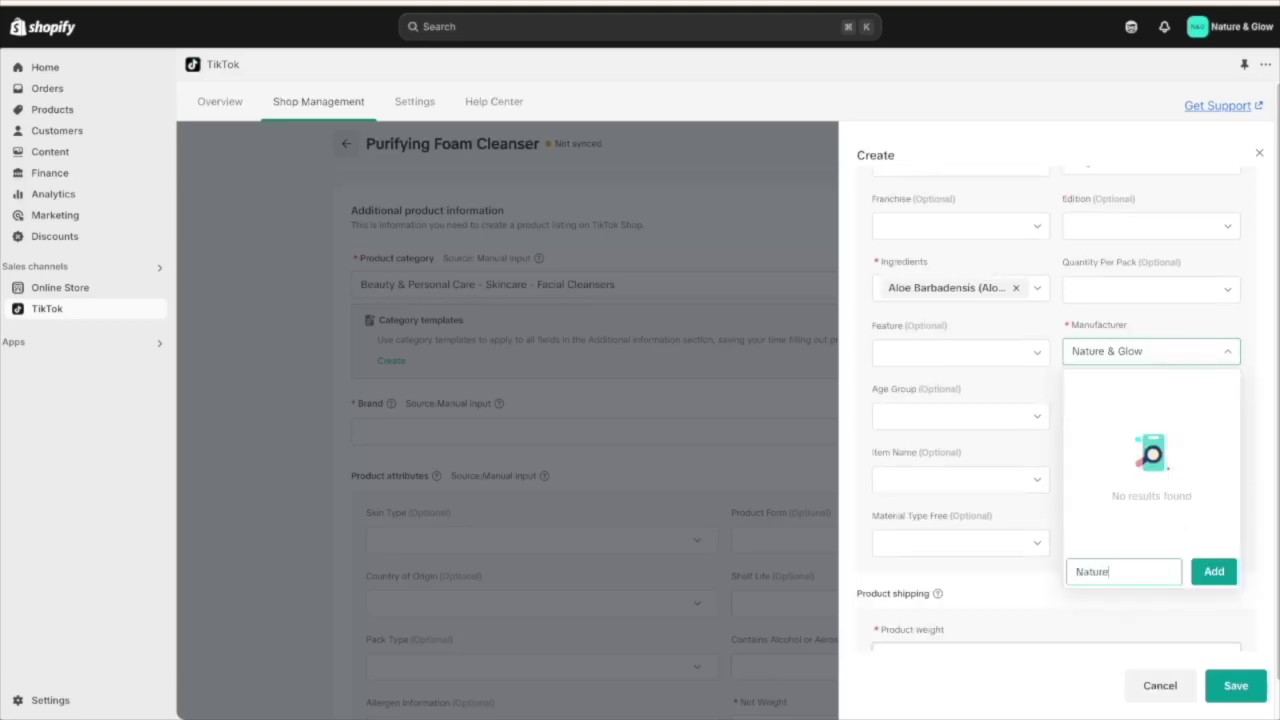
type(" & Glow")
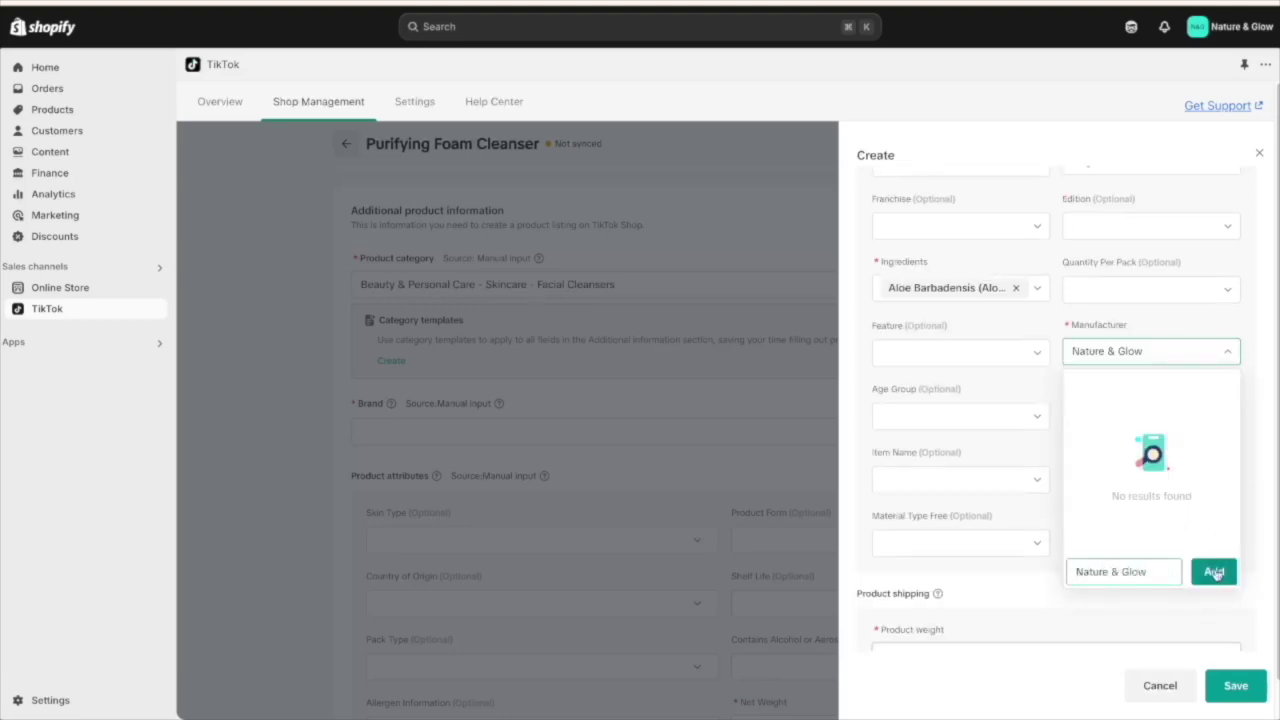
left_click(1214, 571)
Step: Set the template's product shipping to a weight of 0.030 kg, length 4 cm, width 4 cm and height 13 cm
scroll(1177, 474, "down", 3)
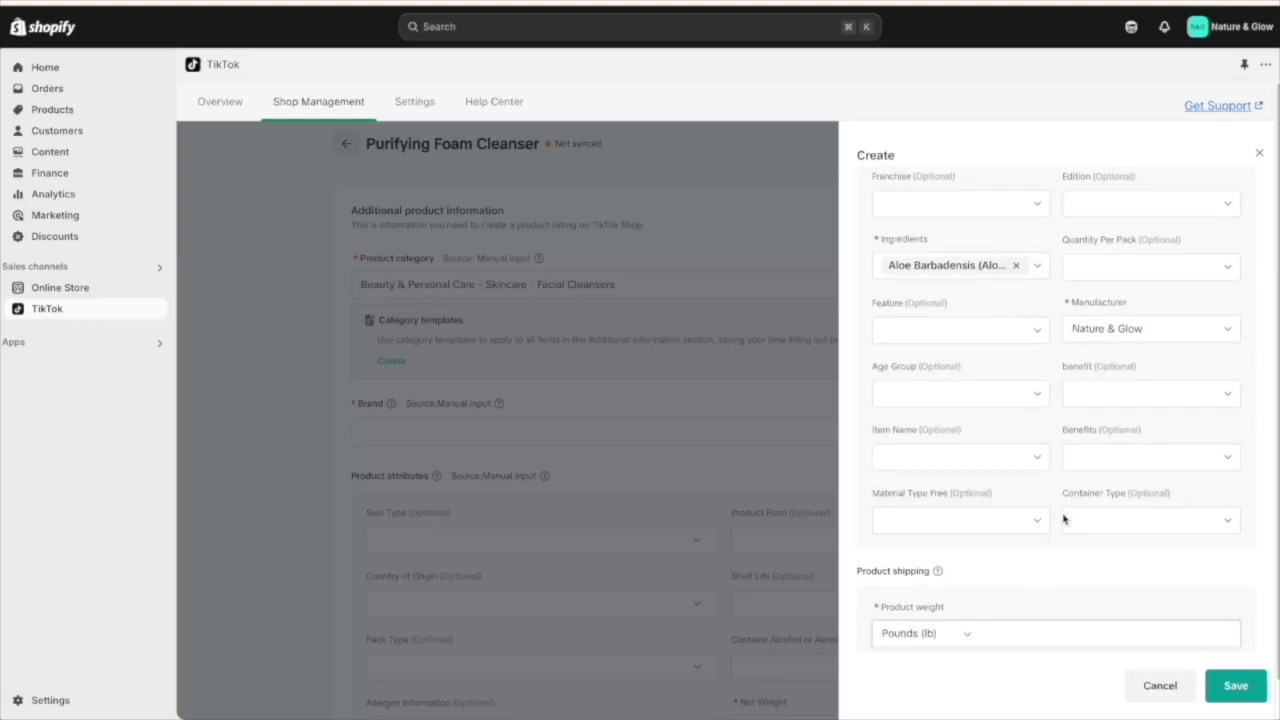
type("3")
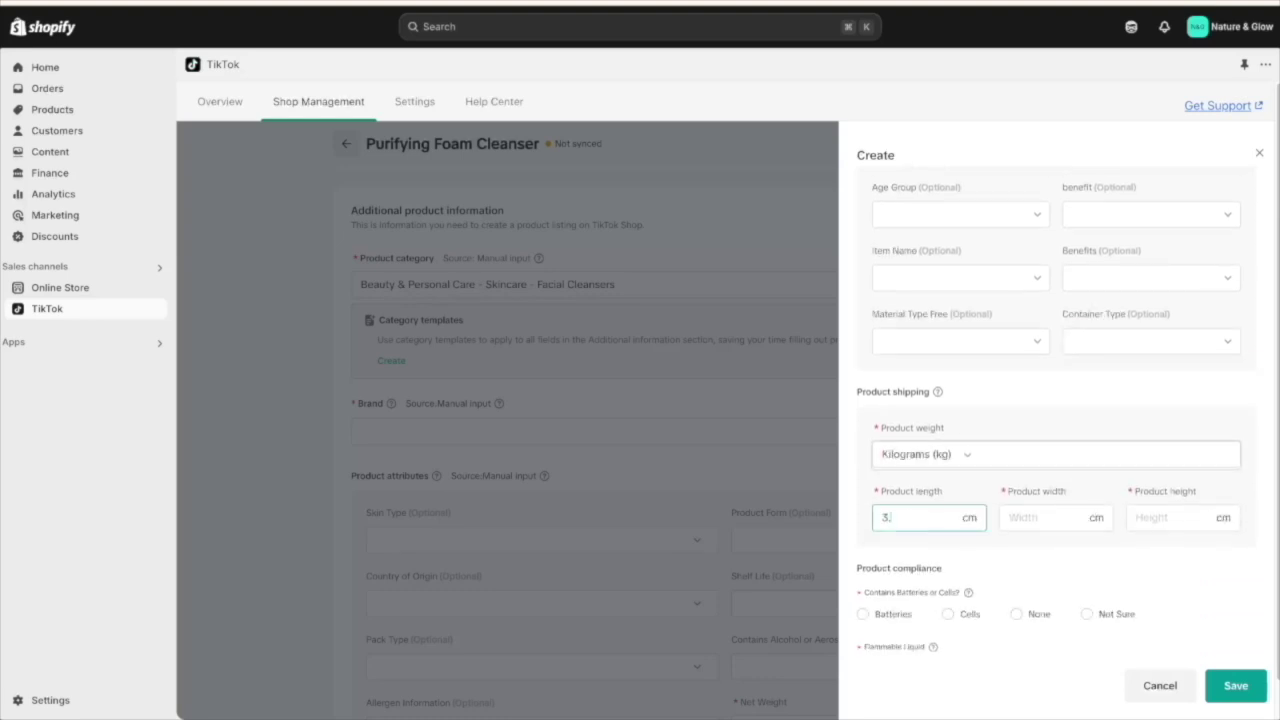
key("Tab")
type("4")
left_click(1175, 518)
type("1")
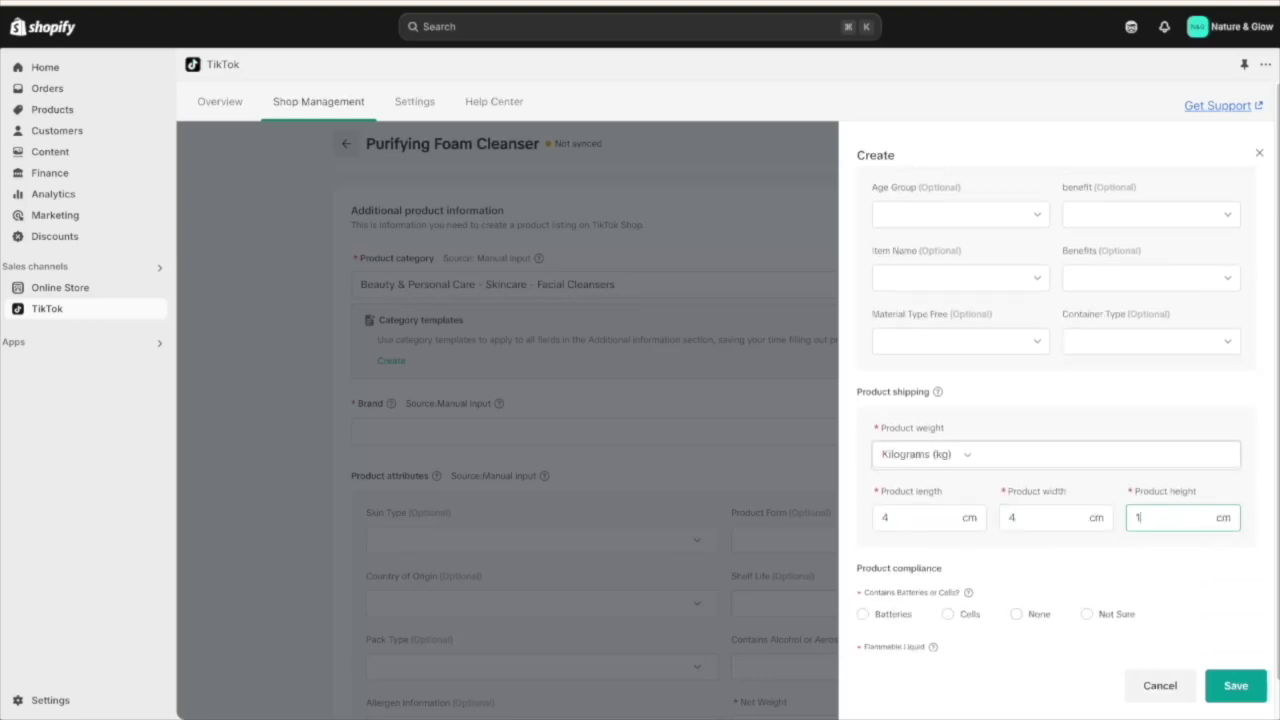
type("3")
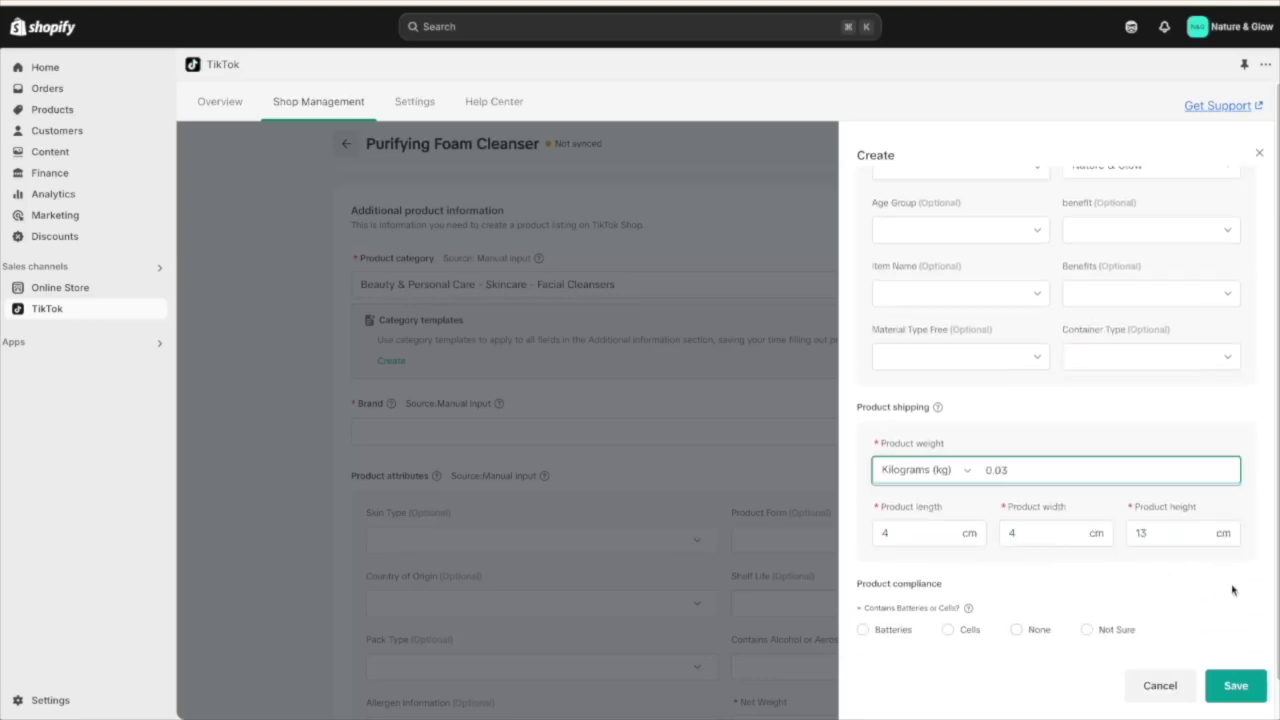
Step: Set batteries or cells to None, flammable liquid, aerosols and dangerous goods to No, and save the category template
scroll(1233, 590, "down", 2)
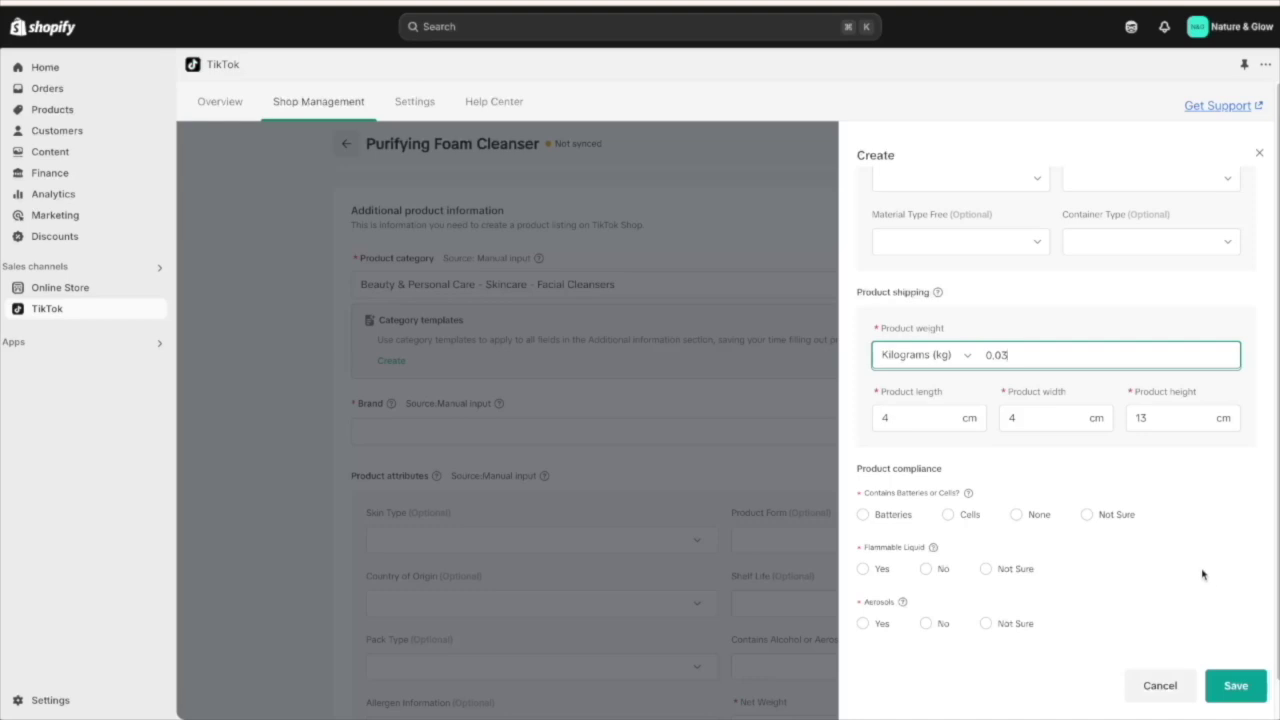
left_click(1016, 516)
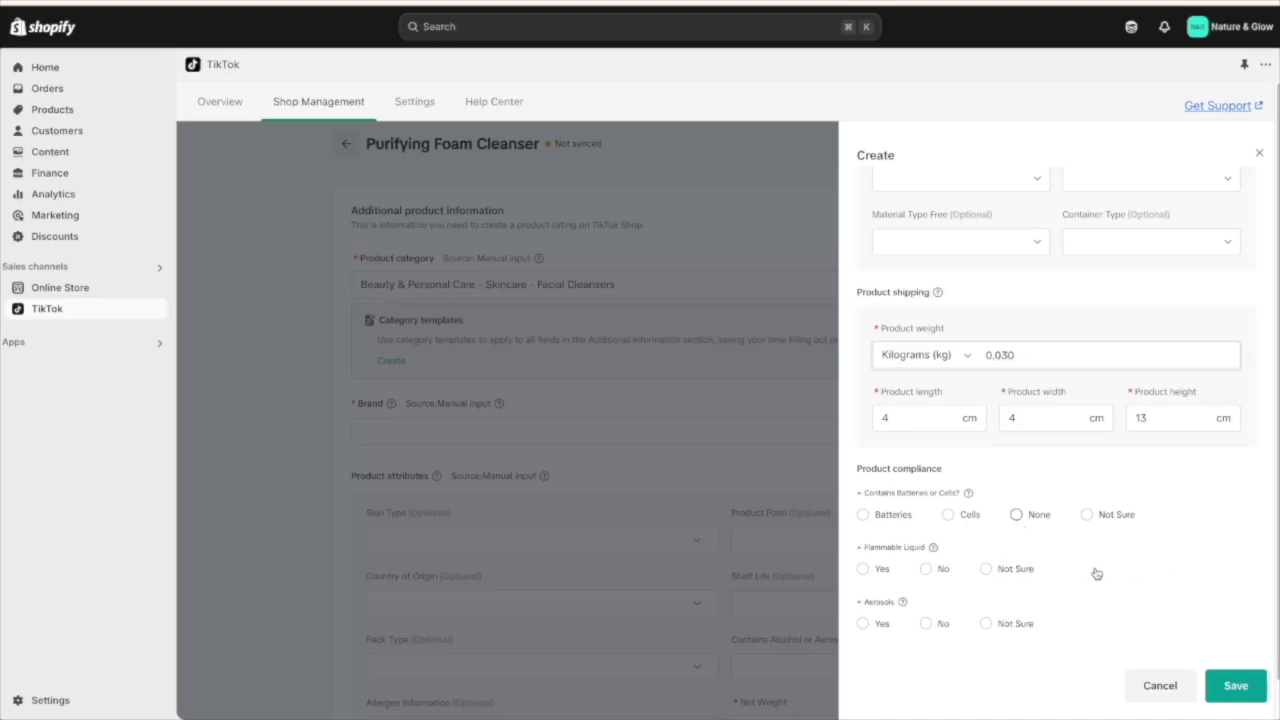
scroll(1111, 580, "down", 1)
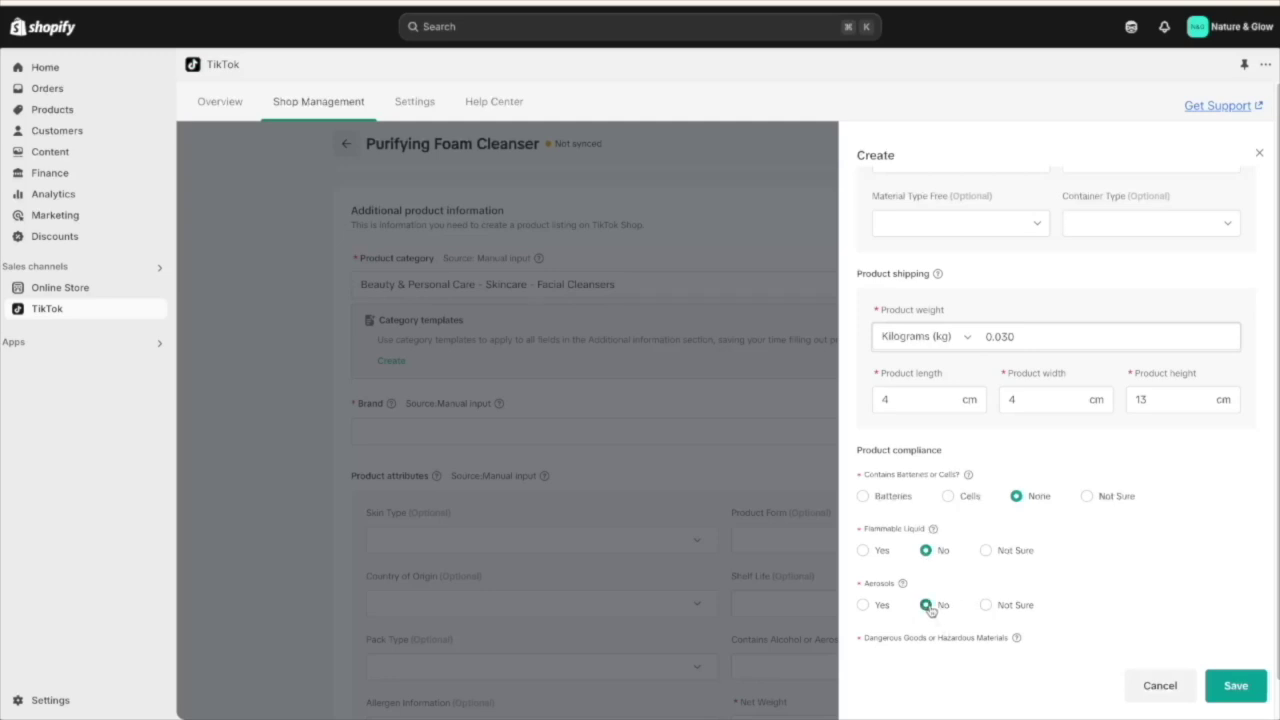
scroll(1154, 629, "down", 2)
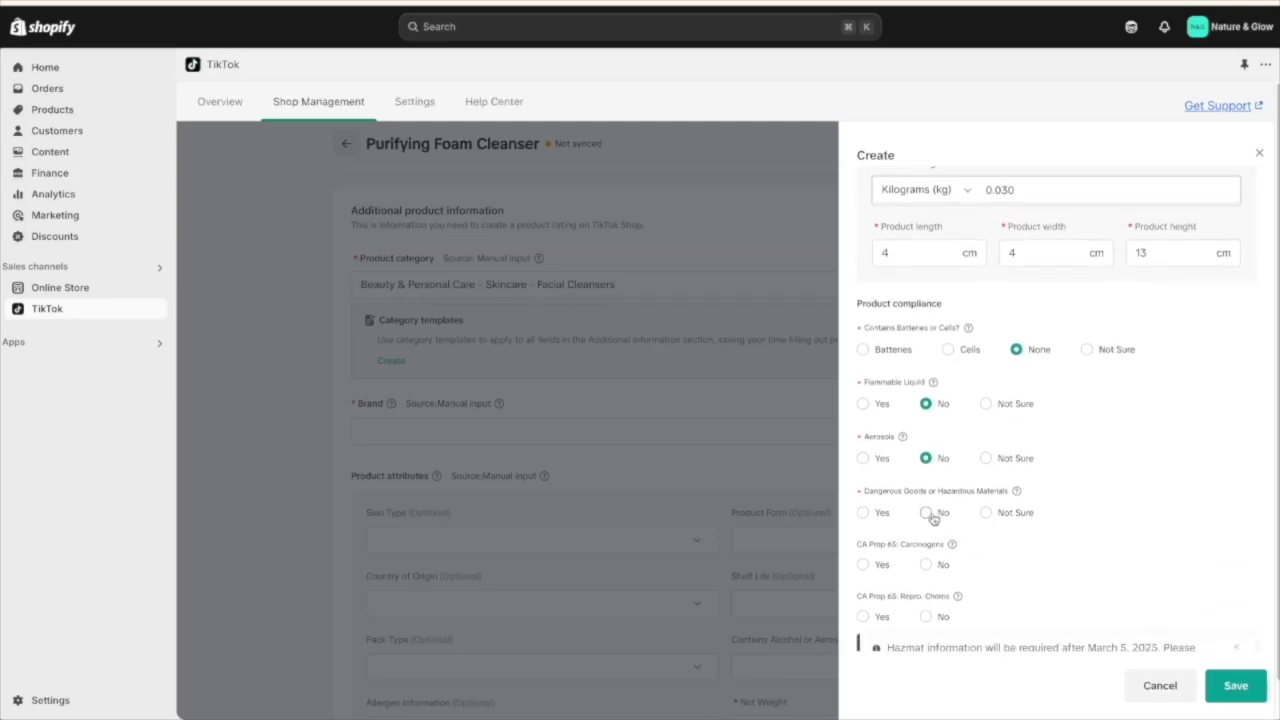
left_click(927, 513)
scroll(1035, 582, "down", 1)
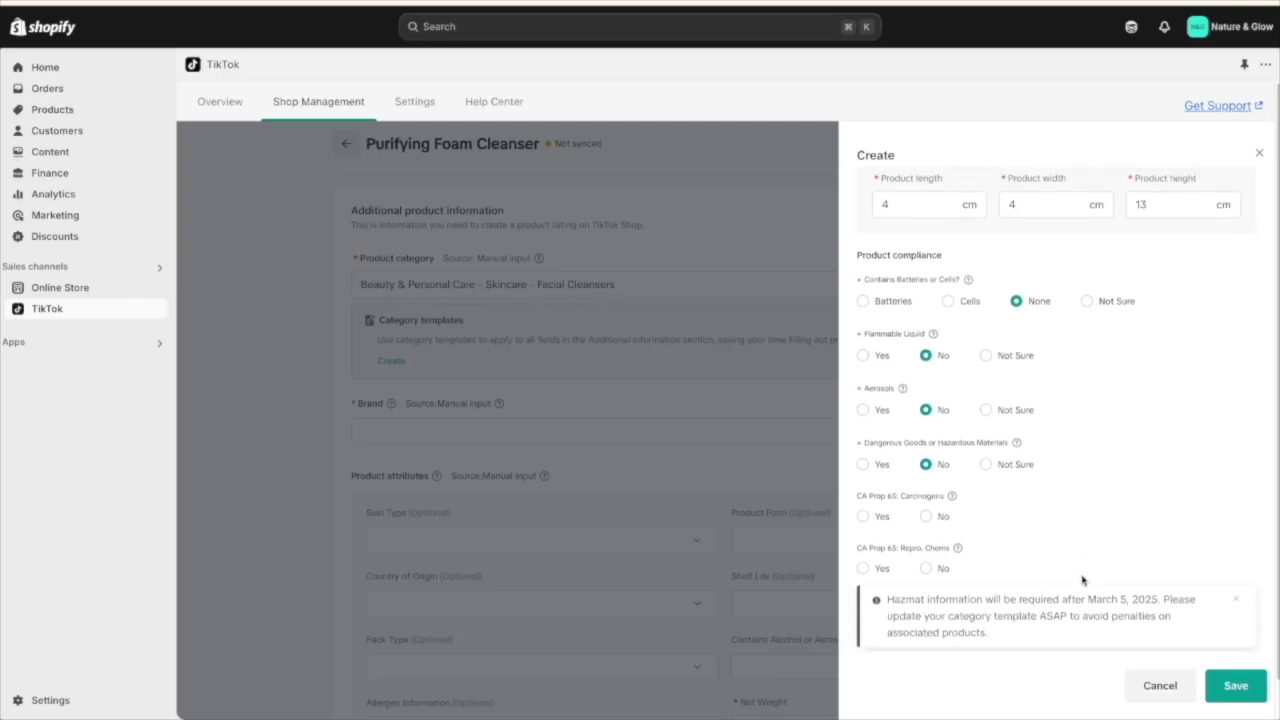
scroll(1082, 580, "down", 1)
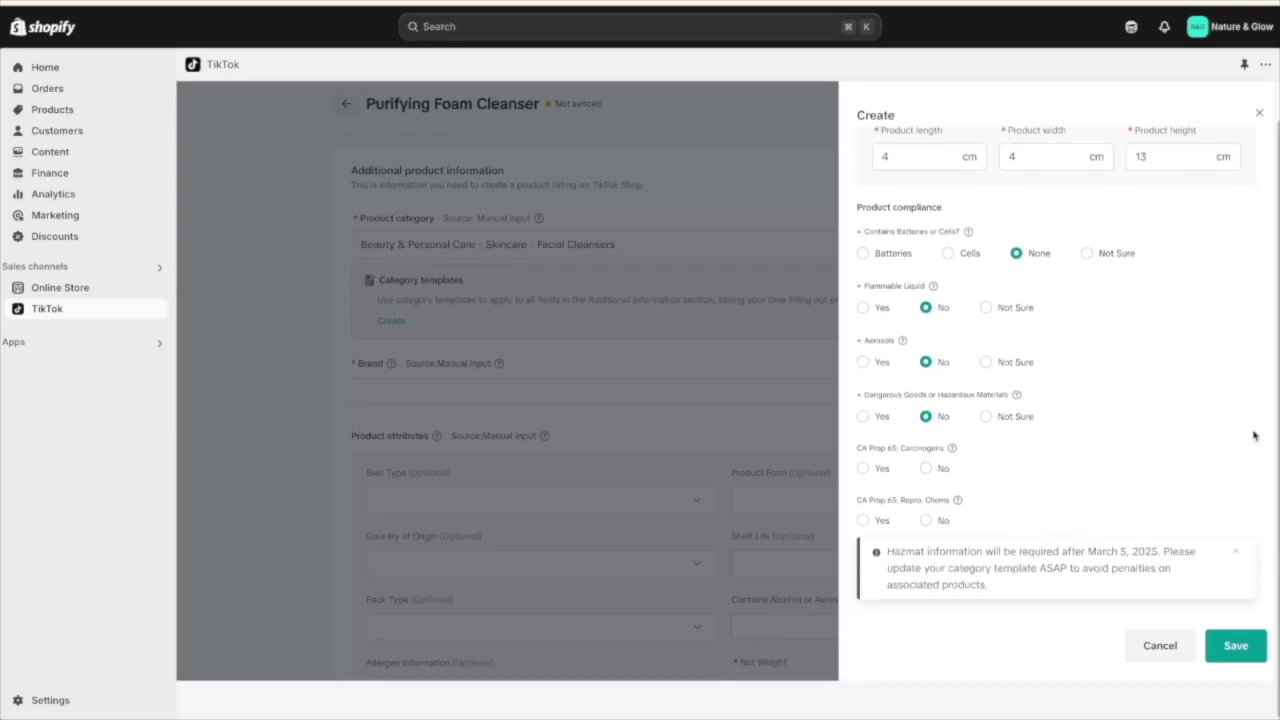
left_click(1236, 646)
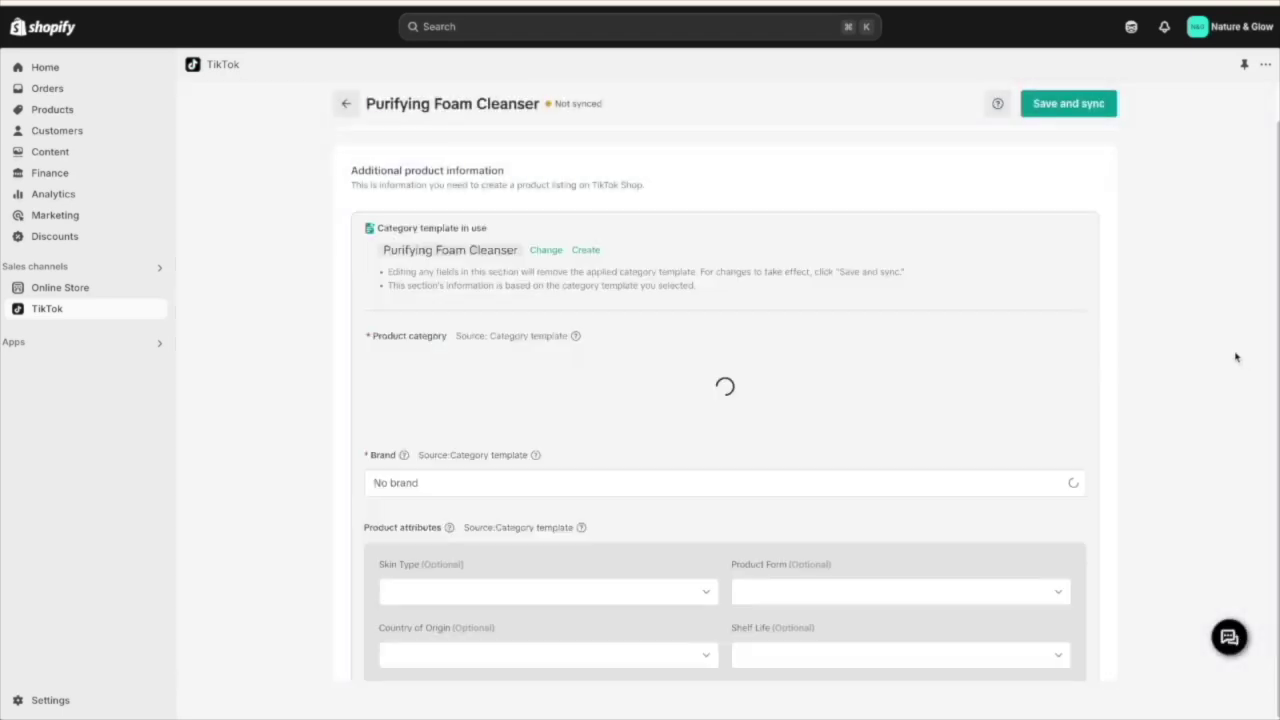
Step: Review the cleanser's details filled in from the category template, and save and sync the product to TikTok Shop
scroll(1186, 398, "up", 2)
scroll(1157, 400, "down", 1)
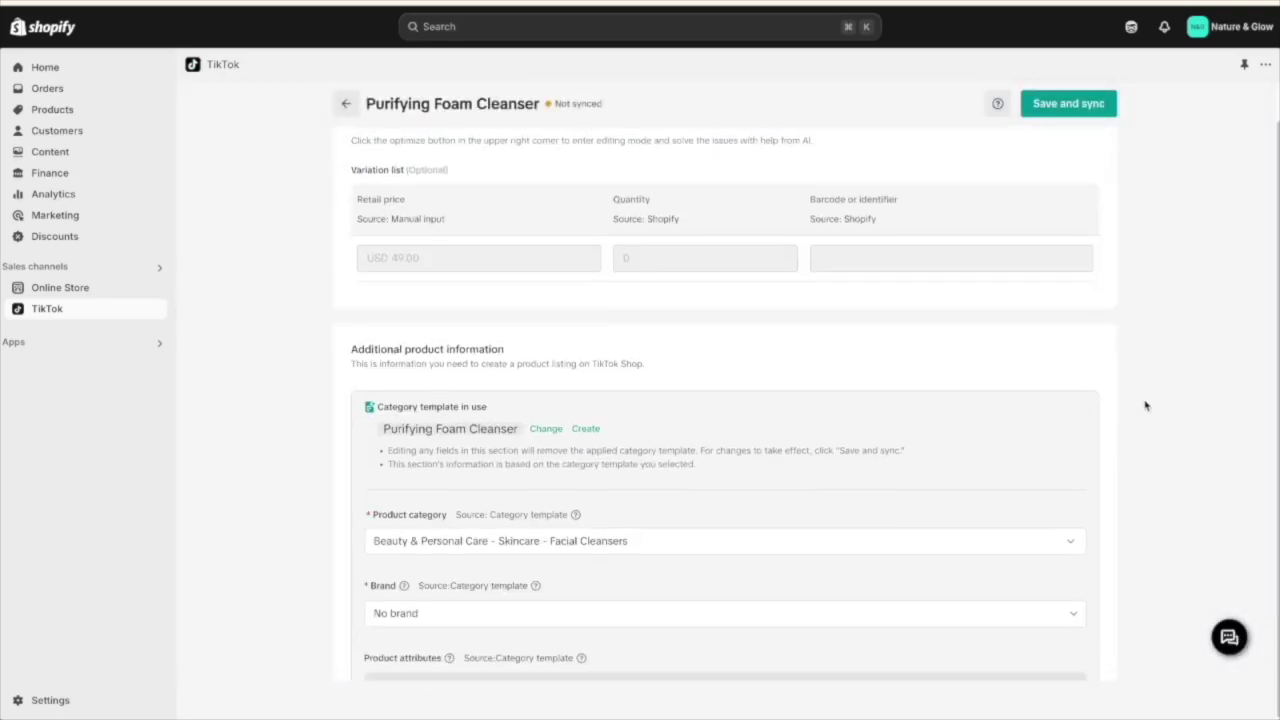
scroll(1166, 497, "down", 10)
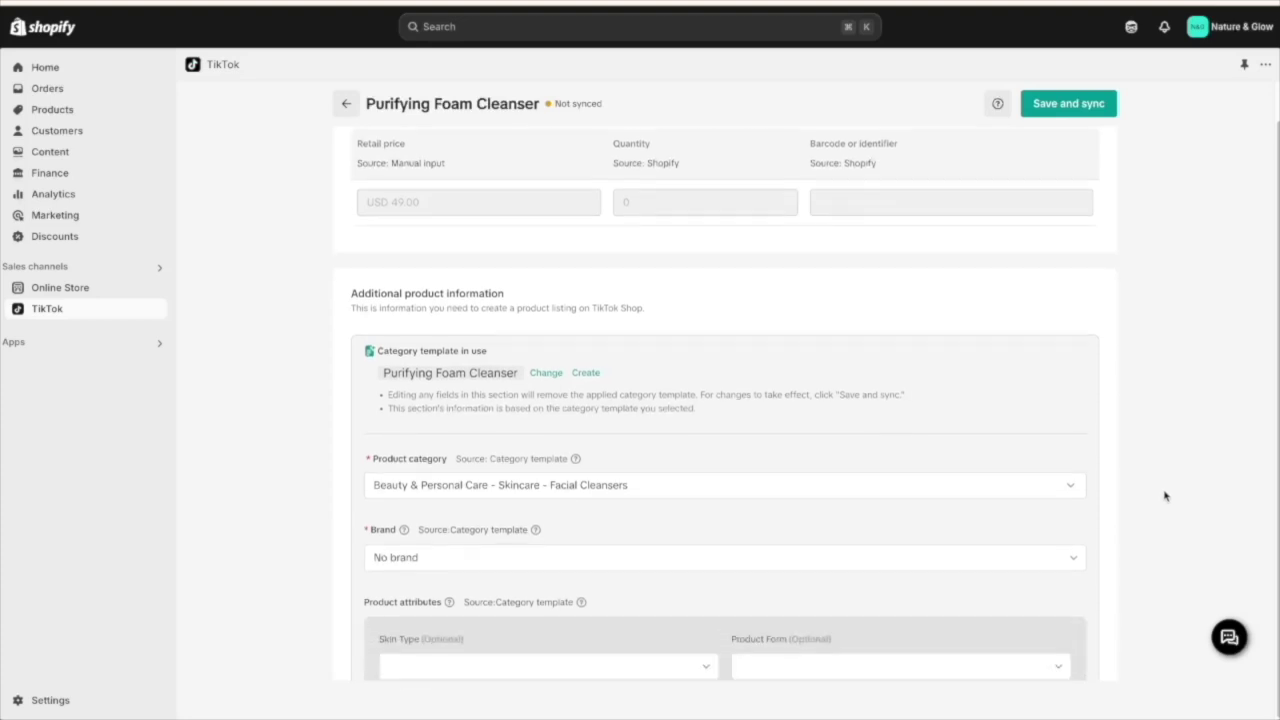
scroll(1168, 497, "down", 3)
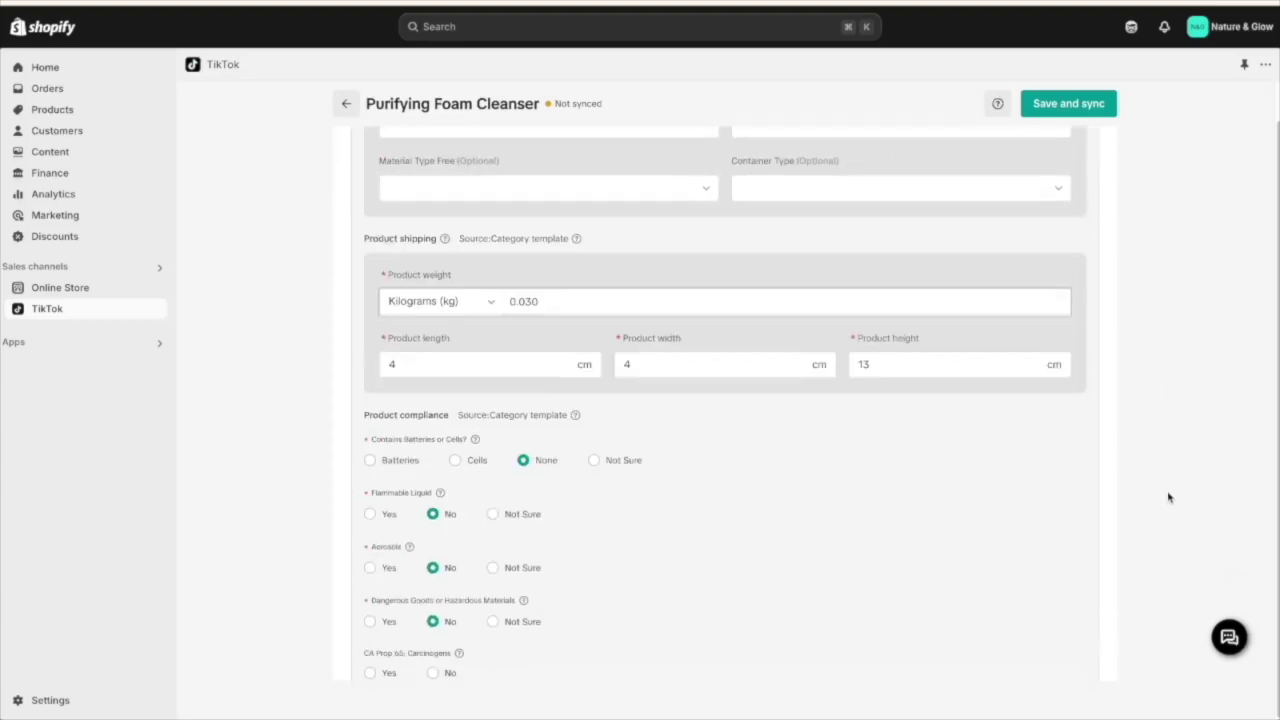
left_click(1089, 105)
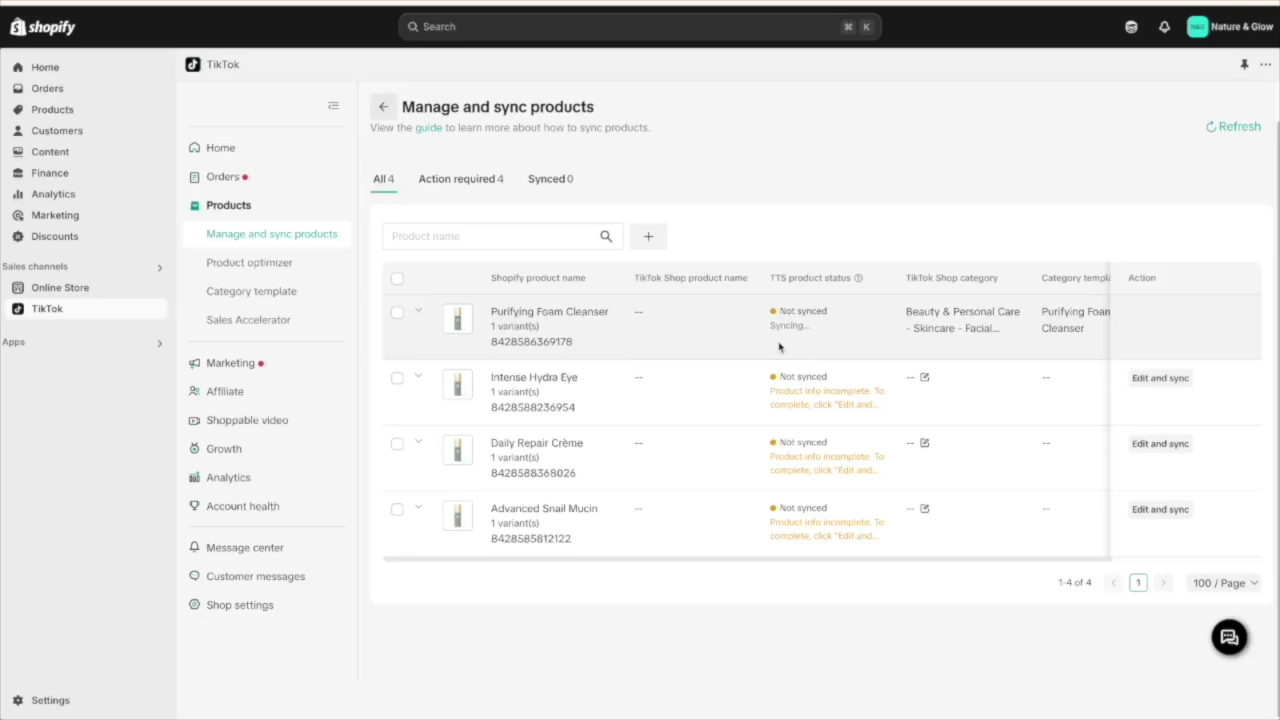
Step: Reload the TikTok channel and return to the TikTok Shop product list to check the cleanser's sync status
key("super+r")
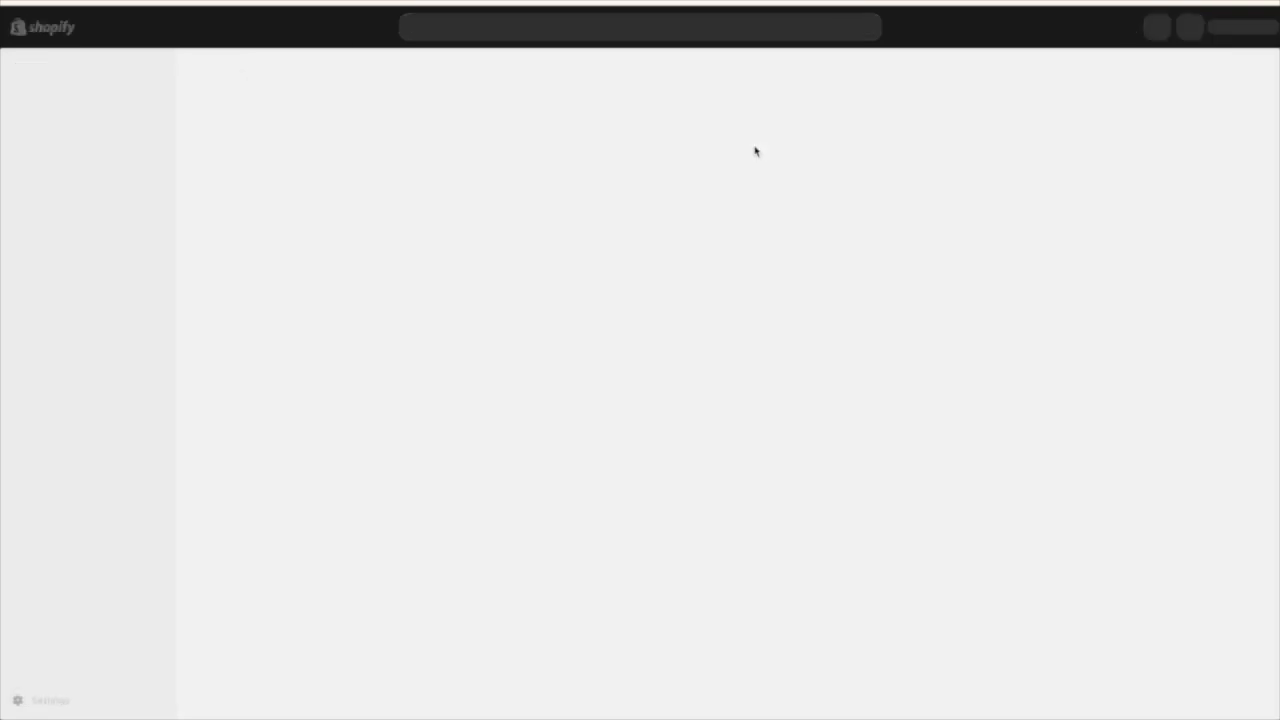
scroll(880, 480, "down", 2)
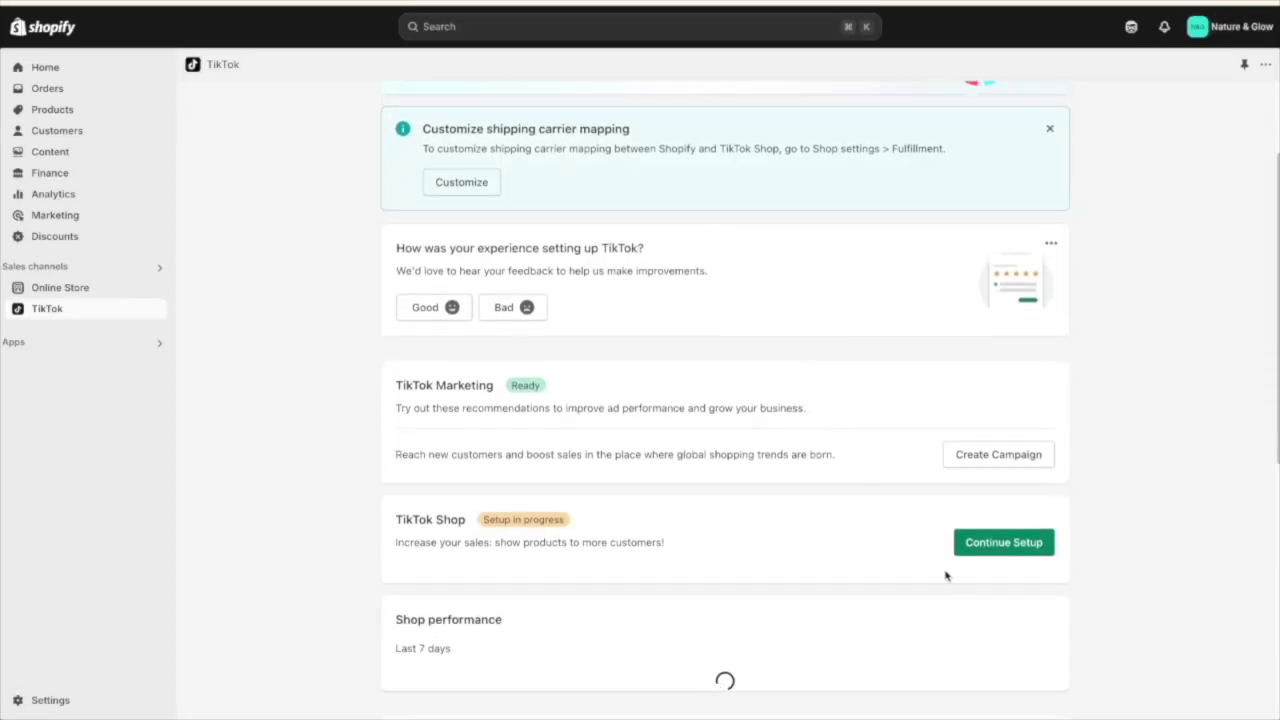
left_click(1003, 542)
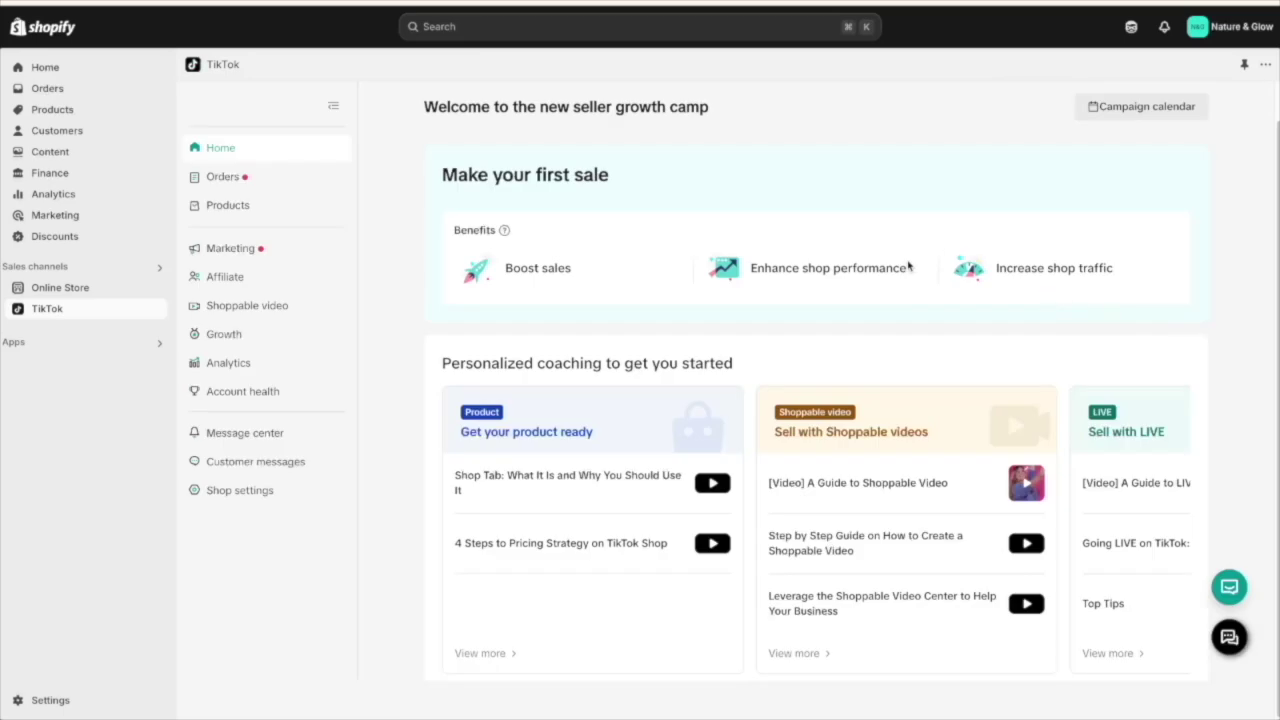
left_click(237, 203)
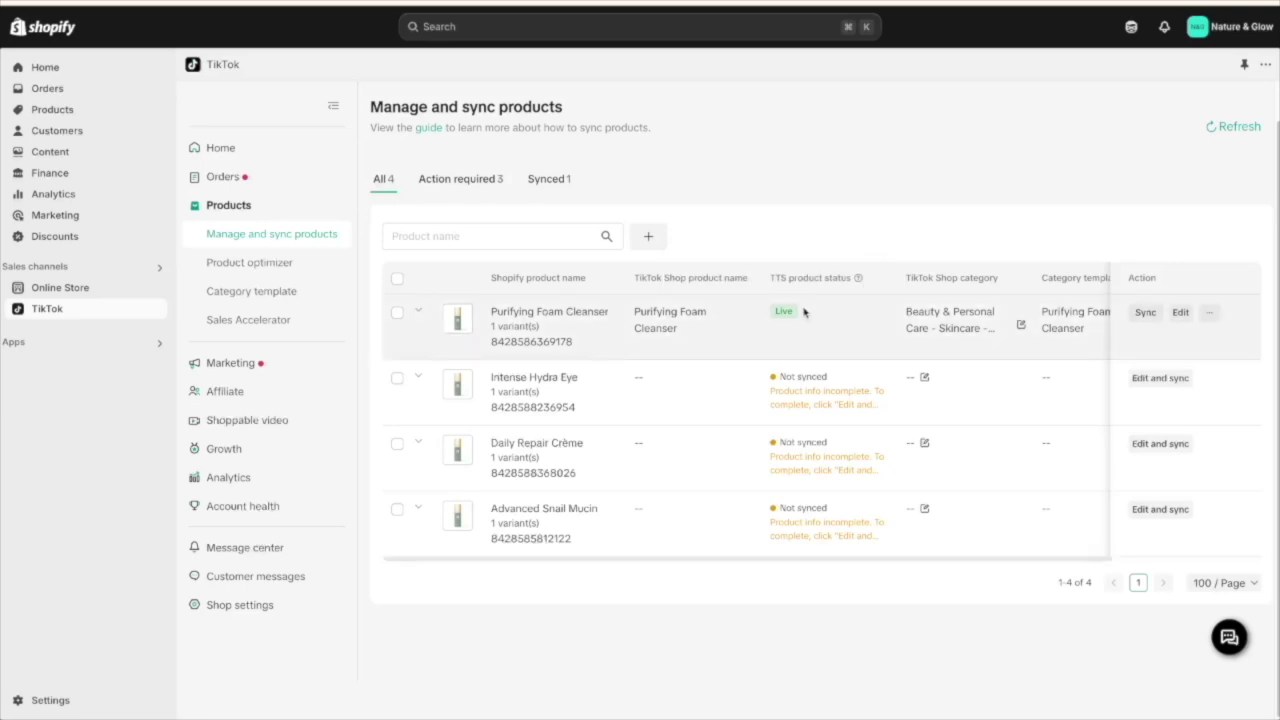
mouse_move(787, 309)
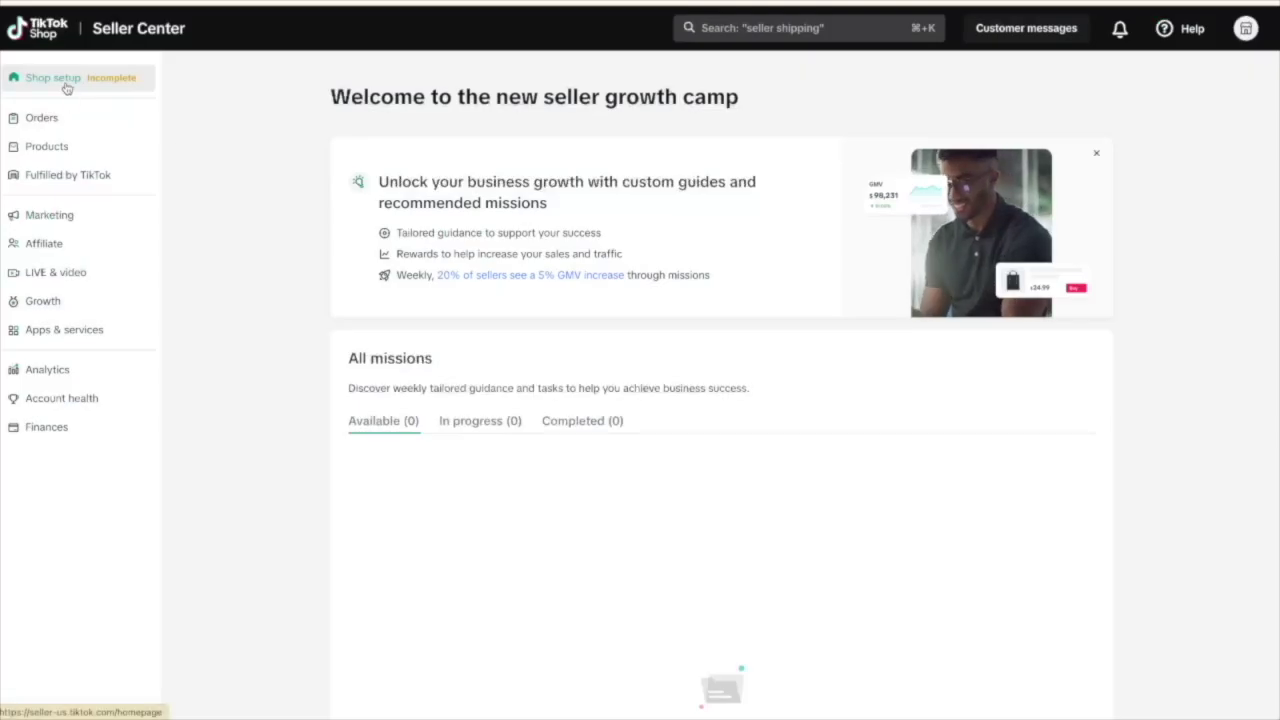
Step: Switch to TikTok Shop Seller Center, show the managed products and read the explanation of listing quality
left_click(84, 152)
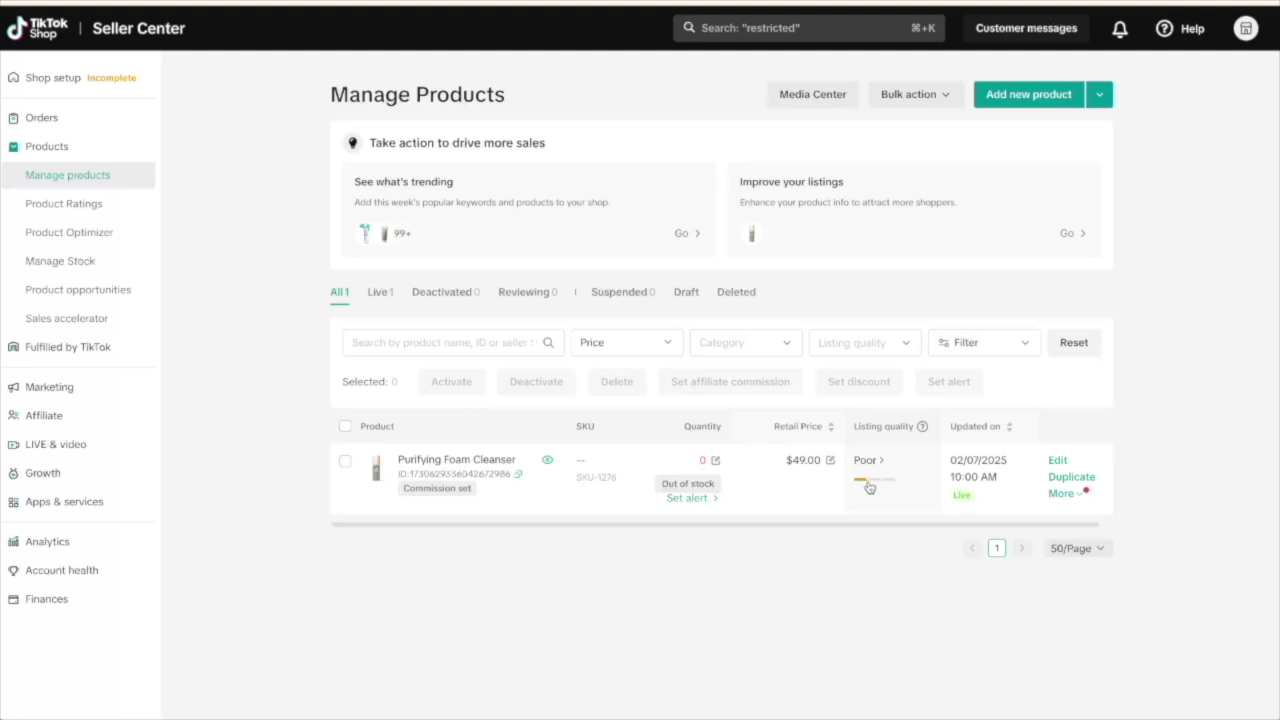
mouse_move(922, 430)
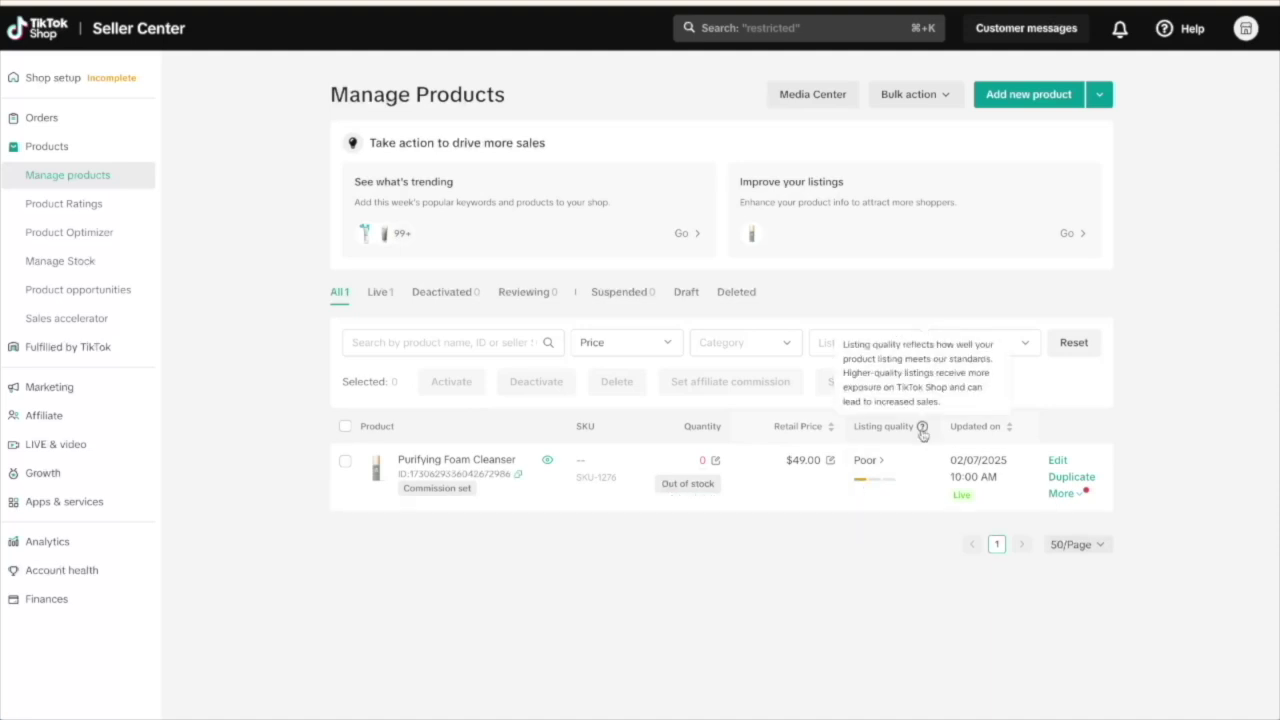